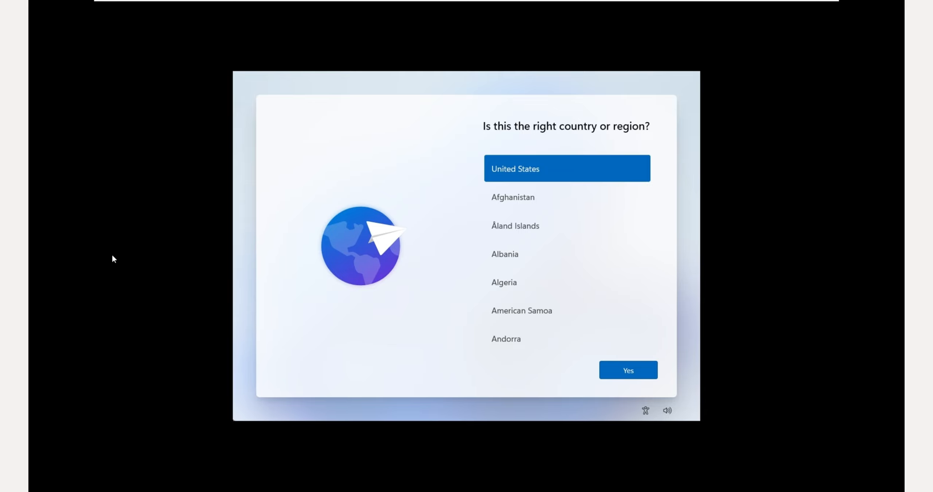
Step: Switch Windows setup from the country or region page into Audit Mode
click(286, 221)
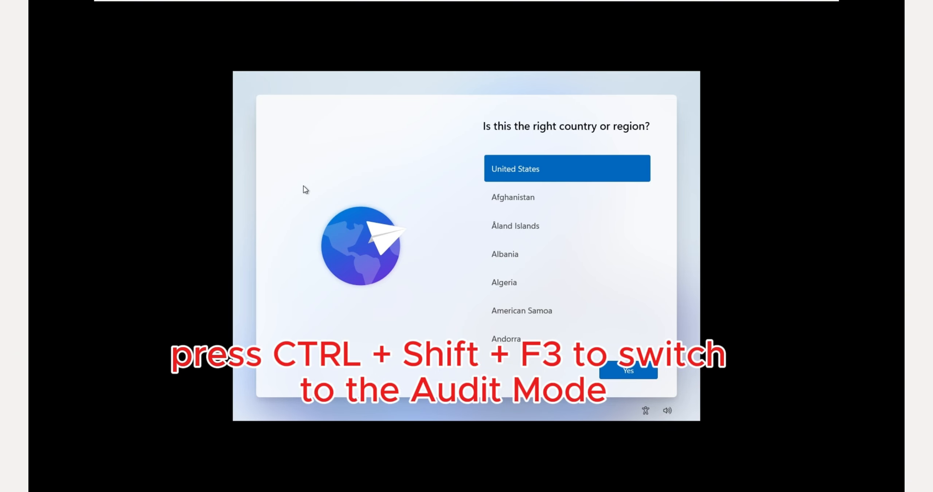
key(ctrl+shift+F3)
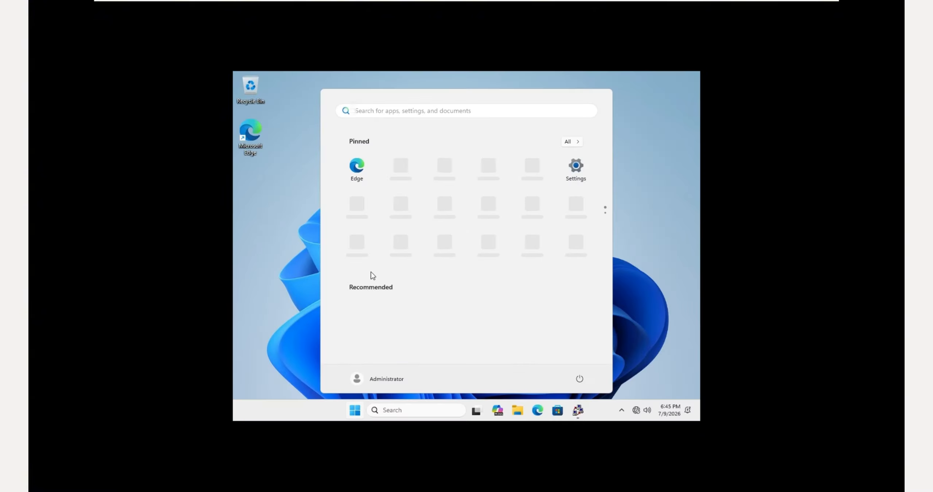
Step: Dismiss the Start menu and move the System Preparation Tool window aside, leaving it open
click(303, 291)
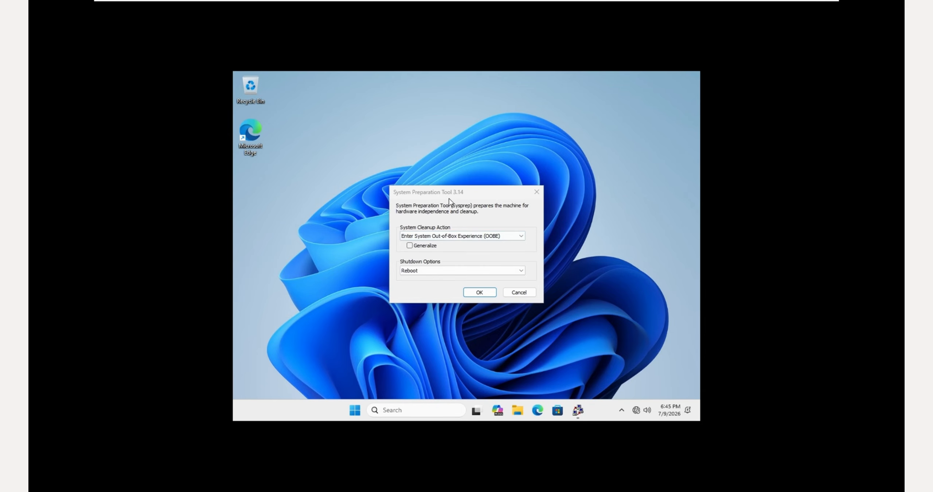
drag(449, 198, 654, 238)
click(434, 348)
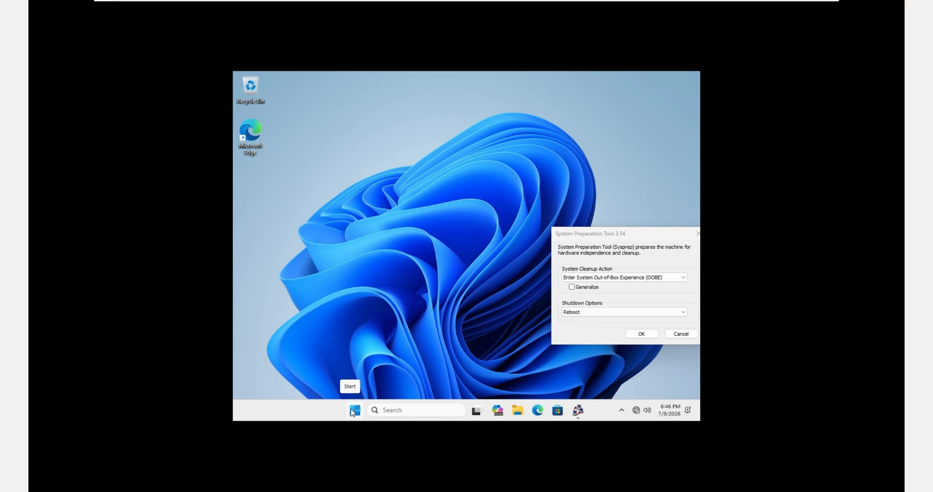
Step: Launch setup64 from the VMware Tools DVD drive (D:) and move its preparation window clear of the notification
key(super+e)
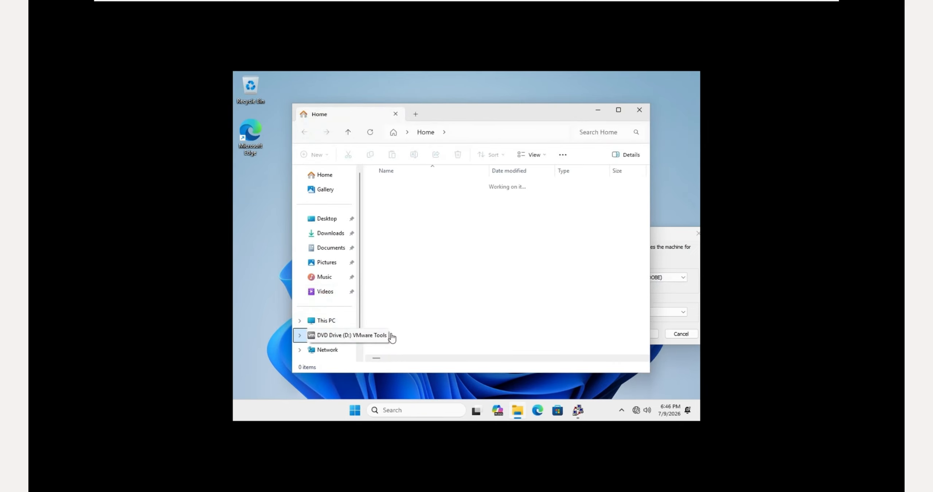
click(391, 337)
double_click(402, 263)
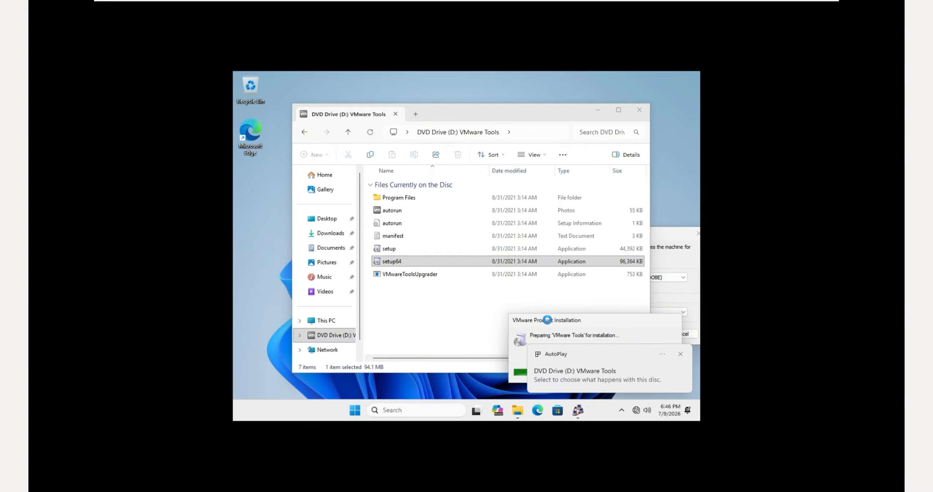
drag(546, 320, 429, 237)
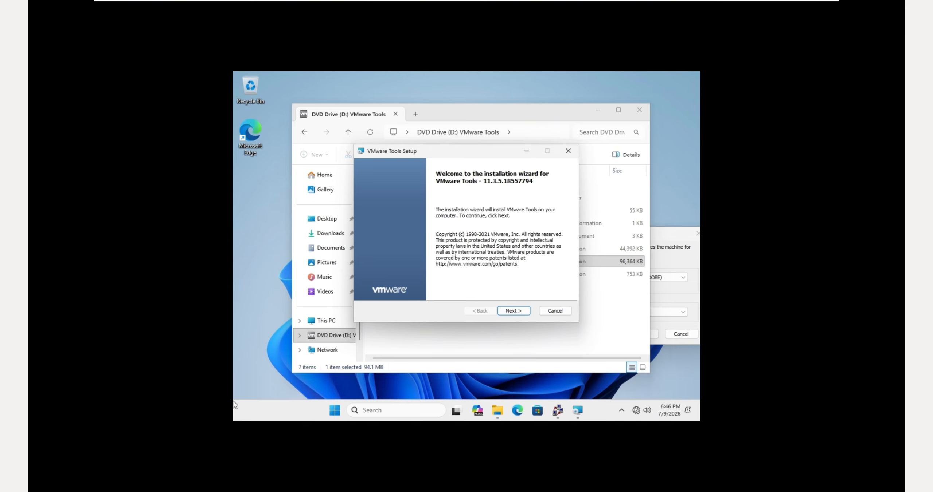
Step: Install VMware Tools with the Typical setup type, finish the wizard and decline the immediate restart
click(513, 311)
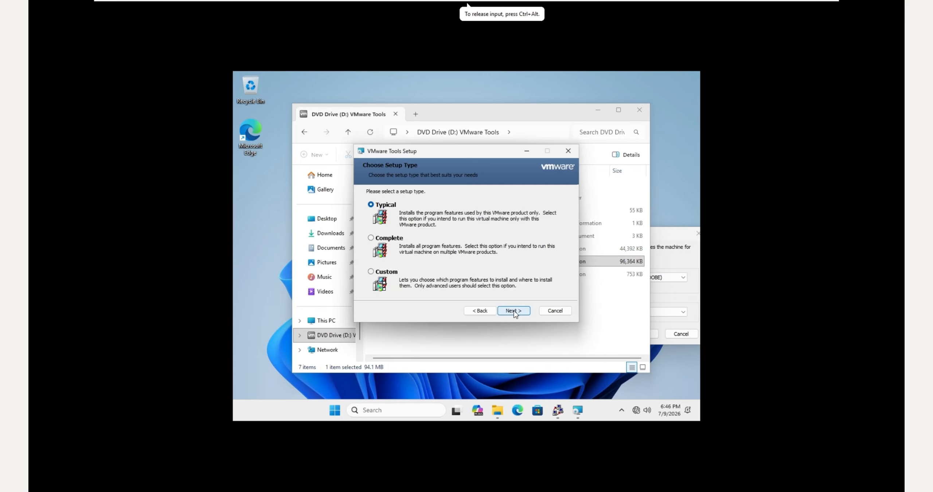
click(513, 311)
click(512, 311)
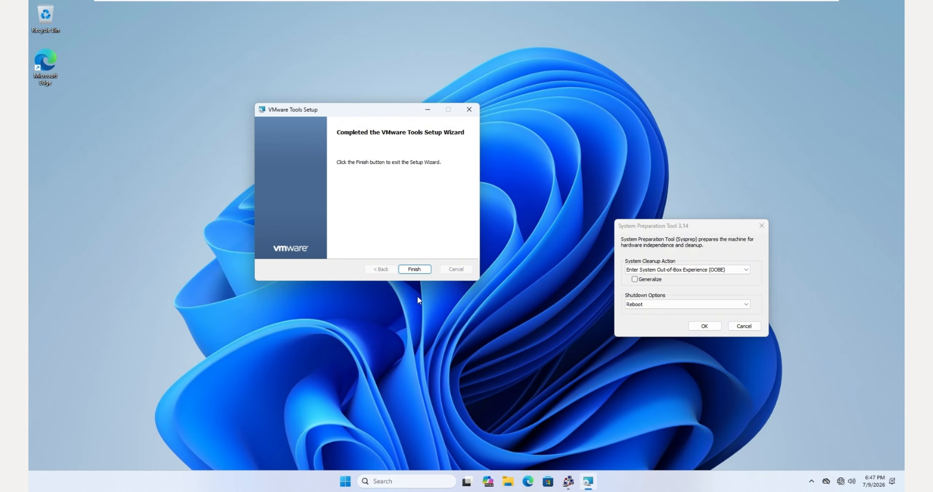
click(414, 269)
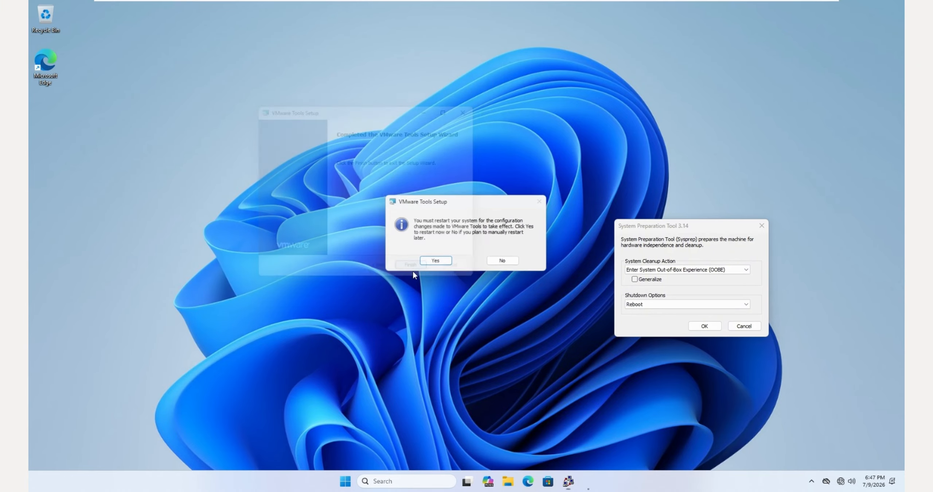
click(505, 263)
Step: Open Local Disk (C:) in File Explorer
click(518, 482)
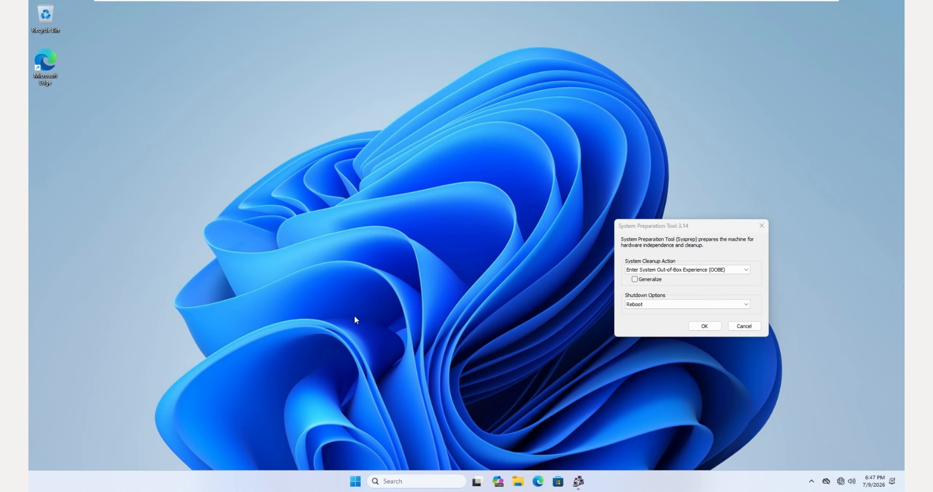
click(250, 327)
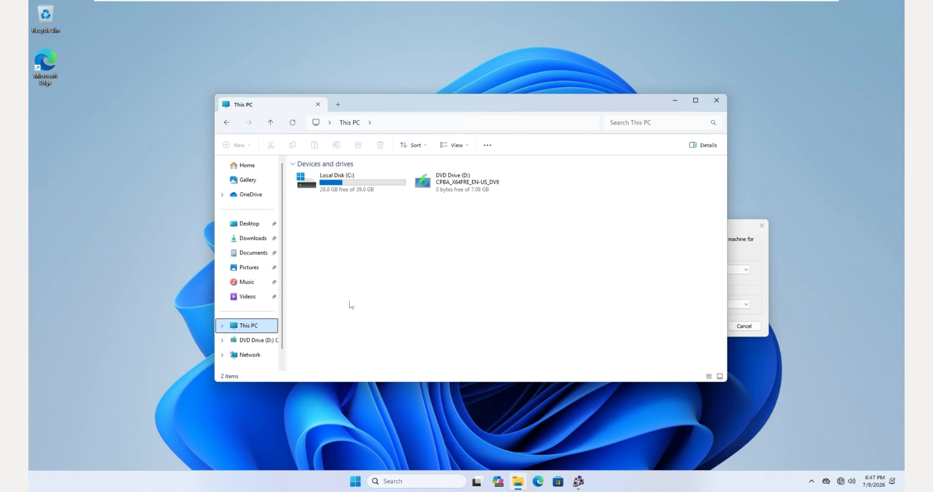
click(341, 185)
click(325, 293)
double_click(339, 184)
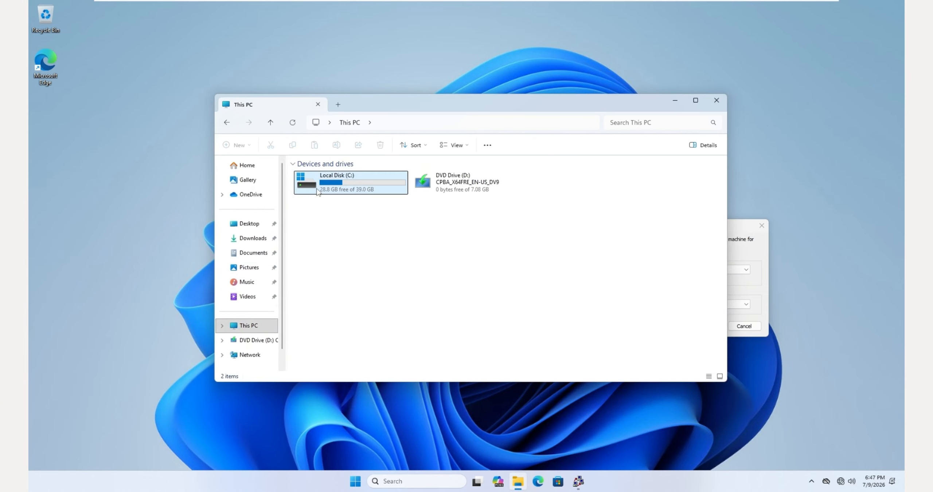
Step: Create a folder named CorpApps in the root of Local Disk (C:)
right_click(347, 335)
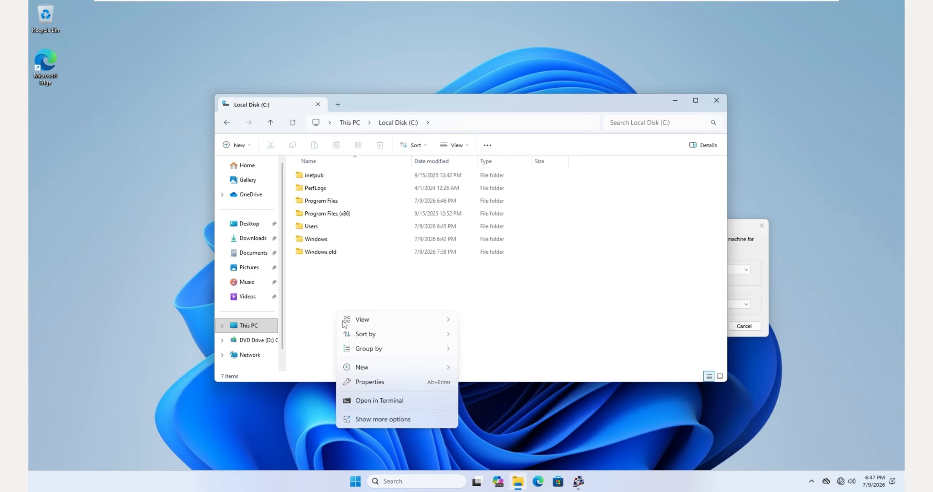
mouse_move(382, 368)
click(484, 366)
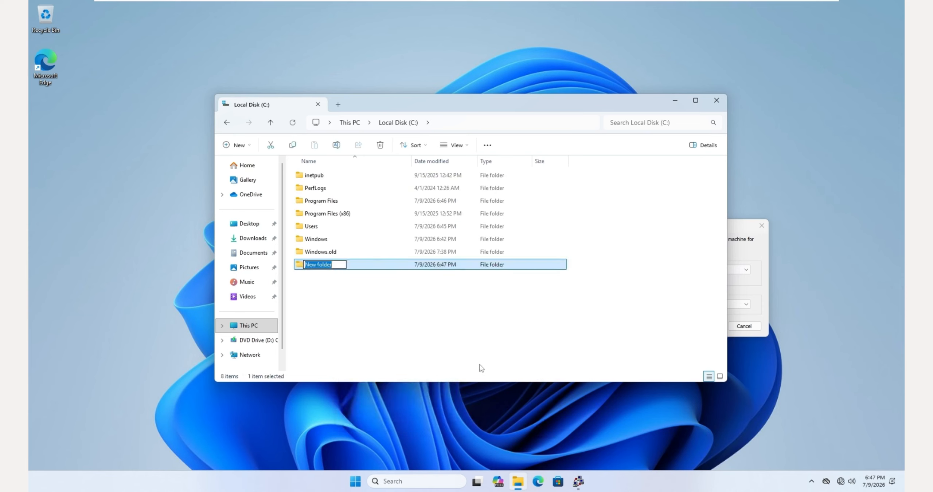
text(COr)
key(Escape)
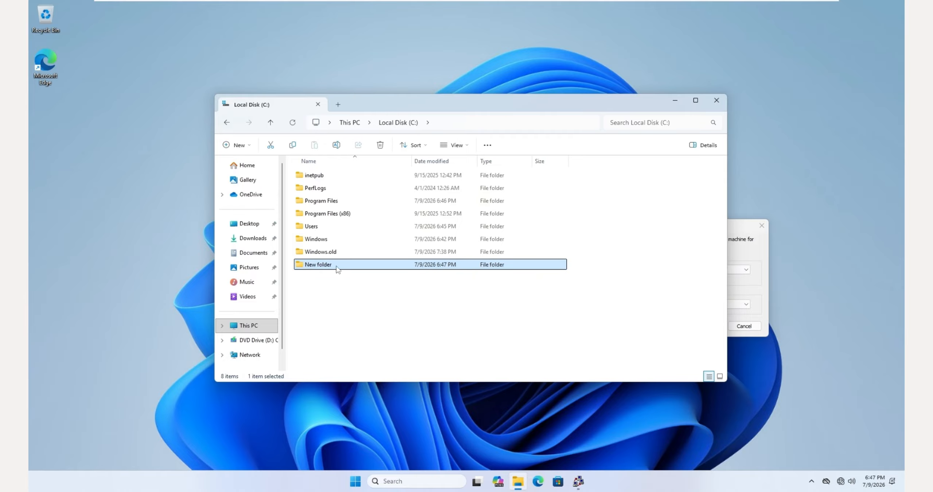
key(F2)
text(Cop)
key(BackSpace)
text(rpApps)
key(Return)
Step: Move the iPerf, nirsoft, PSTools and RemoteApp folders from the desktop into the CorpApps folder
double_click(328, 271)
drag(131, 277, 401, 224)
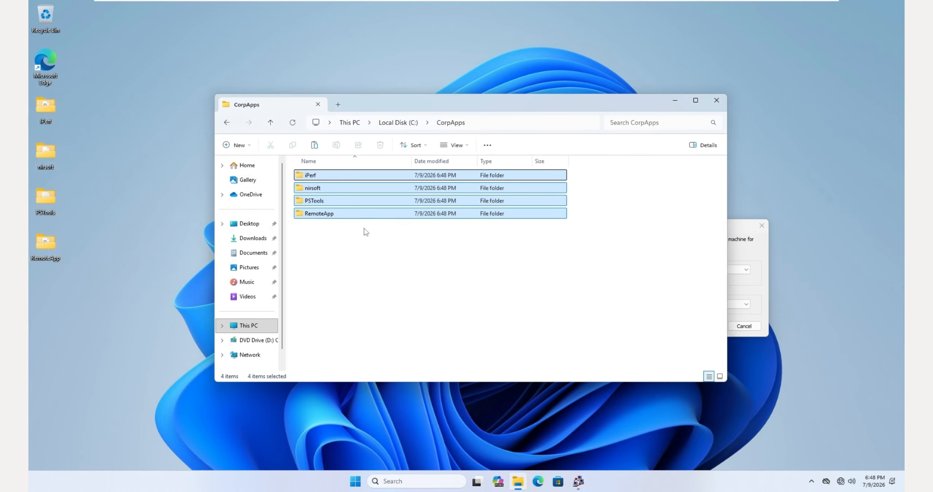
click(358, 265)
Step: Create a desktop folder named Templates and place it beside the Microsoft Edge icon
click(175, 260)
right_click(175, 260)
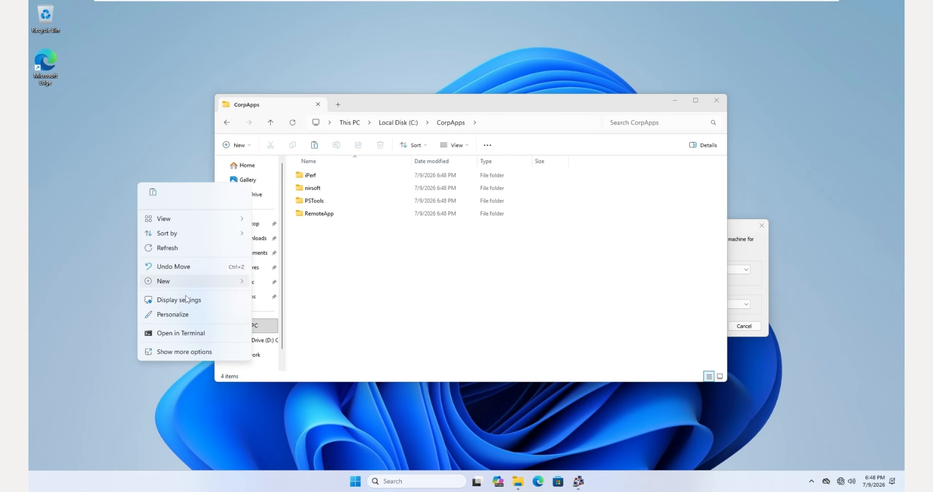
mouse_move(200, 283)
click(259, 284)
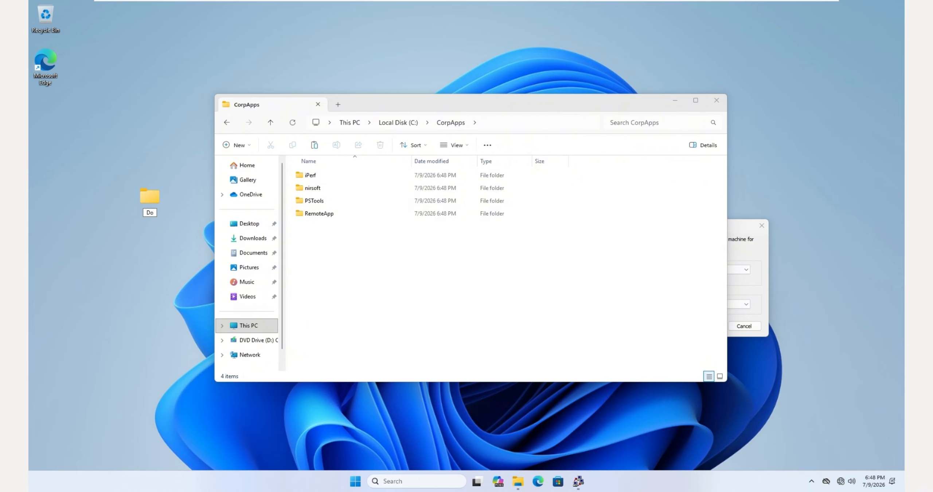
text(Templates)
key(Return)
drag(117, 54, 117, 55)
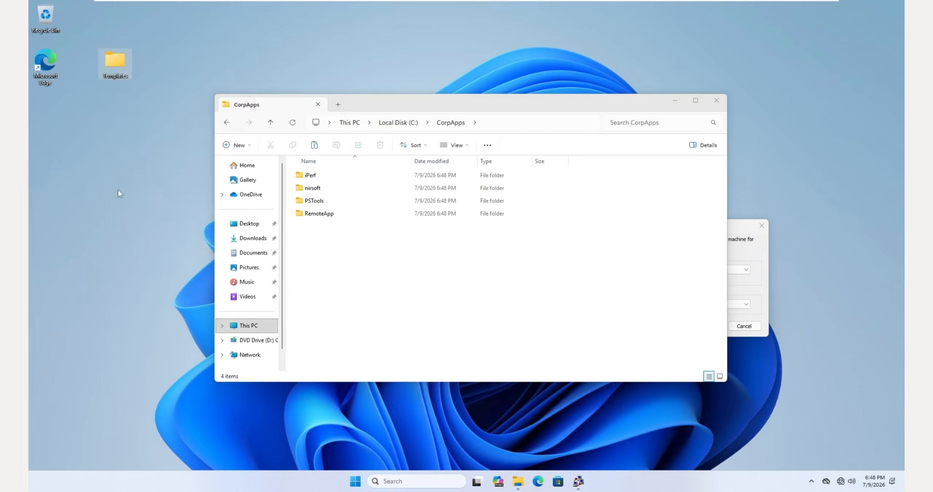
Step: Create a desktop folder named MyApps, then line up Templates and MyApps in the column below the Microsoft Edge icon
right_click(96, 140)
mouse_move(140, 237)
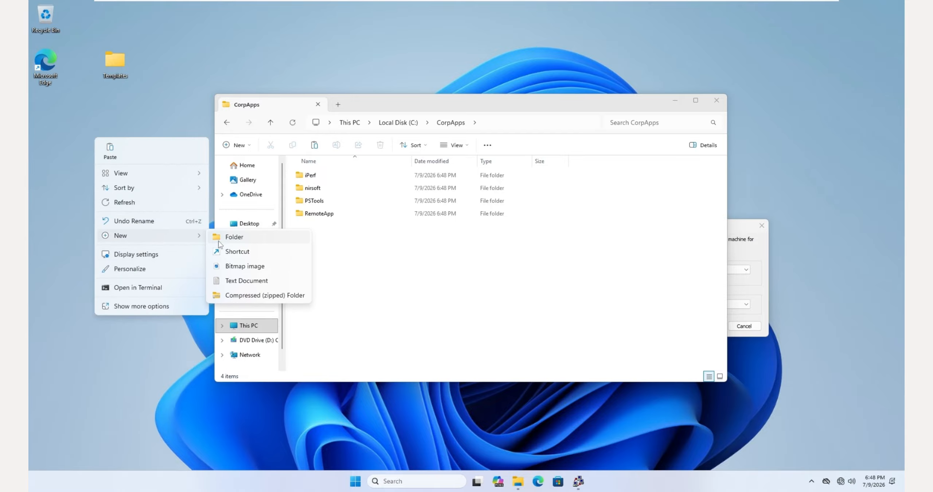
click(218, 240)
text(N)
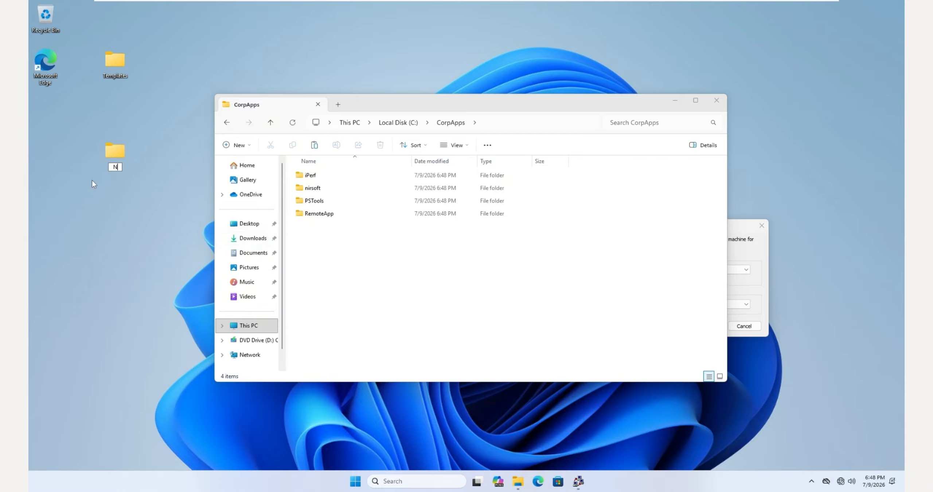
text(MyApps)
key(Return)
drag(44, 141, 44, 145)
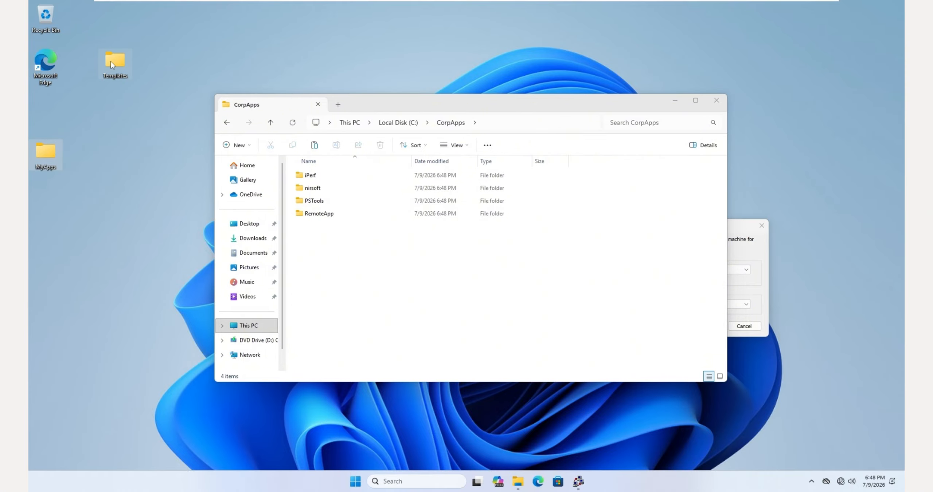
drag(111, 61, 47, 109)
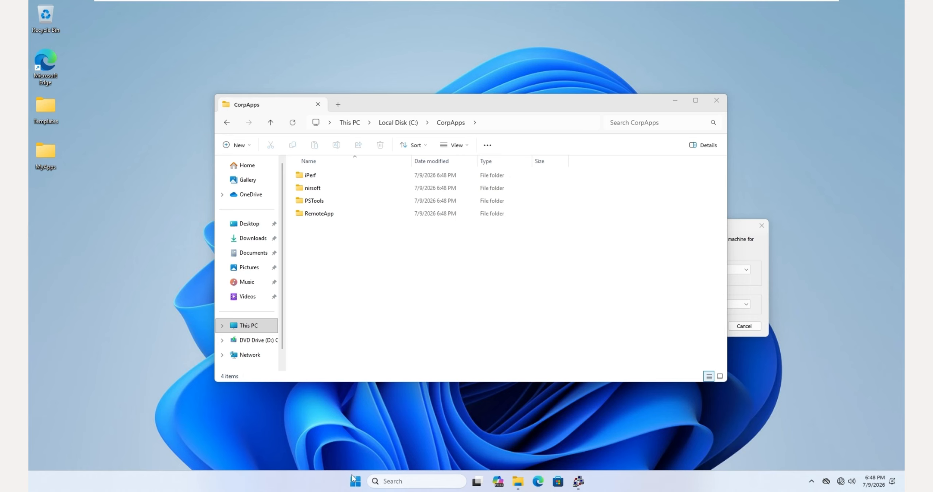
Step: In an elevated PowerShell terminal, run Get-AppxProvisionedPackage -Online| Out-GridView -PassThru |Remove-AppxProvisionedPackage -Online
right_click(356, 481)
click(351, 350)
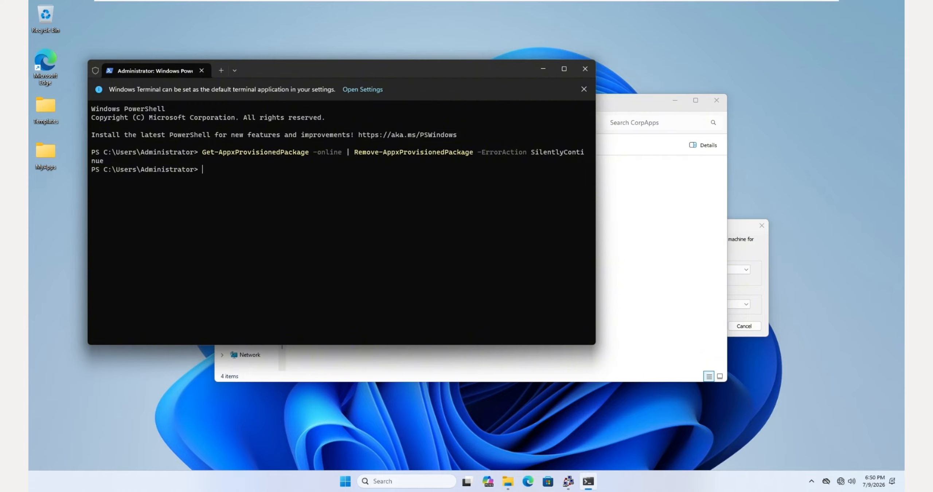
right_click(197, 235)
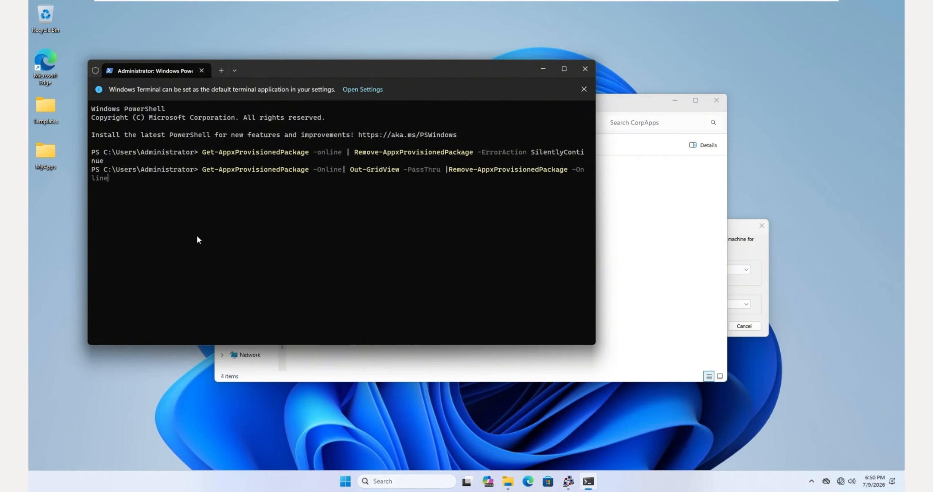
key(Return)
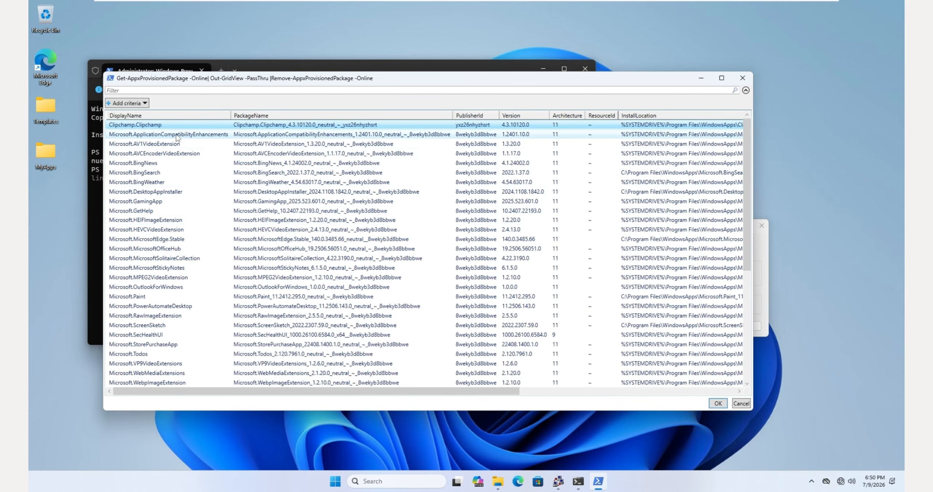
Step: Select the BingNews, BingSearch, BingWeather, GamingApp, OutlookForWindows and Todos packages for removal
click(175, 164)
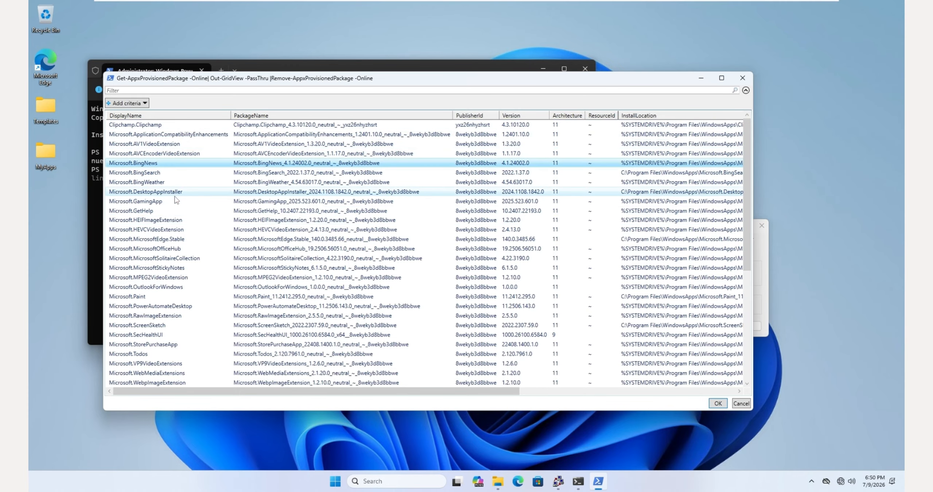
key(shift+Down)
key(shift+Down)
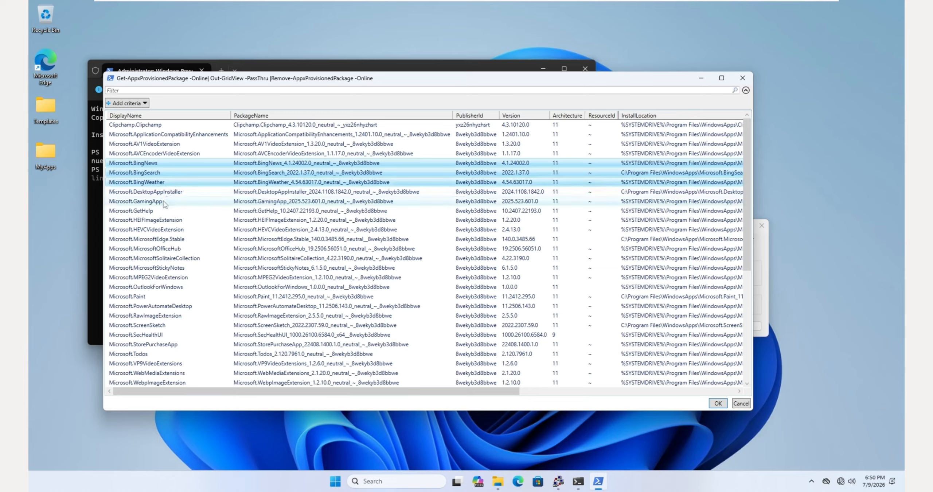
ctrl+click(162, 202)
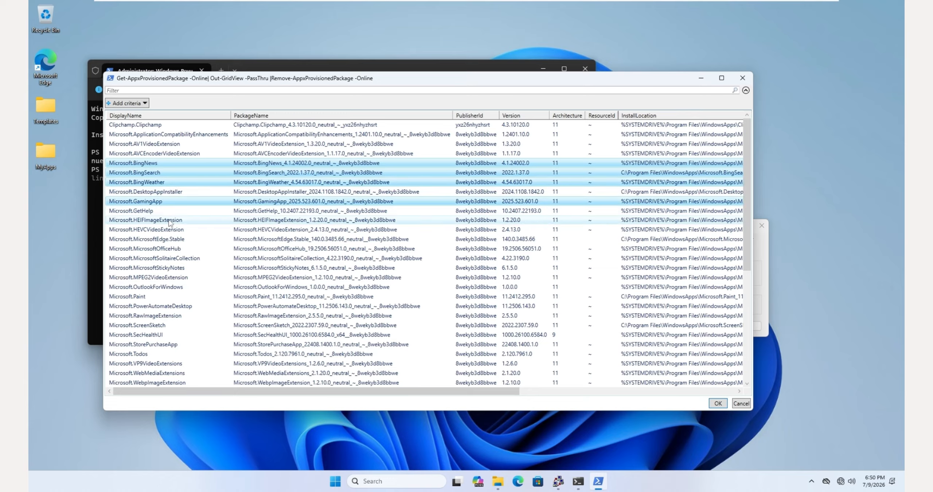
ctrl+click(165, 288)
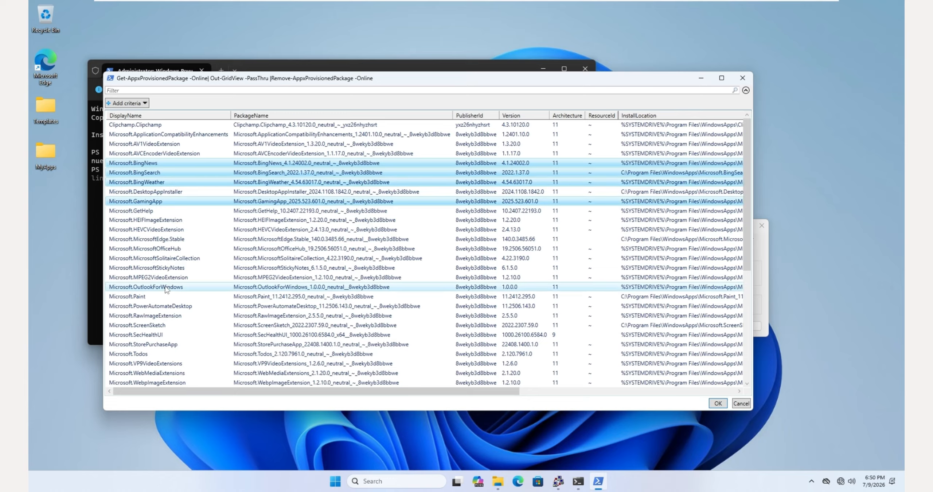
ctrl+click(153, 355)
Step: Add the MSTeams, ZuneMusic, YourPhone, Xbox.TCUI, XboxGamingOverlay, XboxIdentityProvider and XboxSpeechToTextOverlay packages to the removal selection
scroll(183, 233, down, 2)
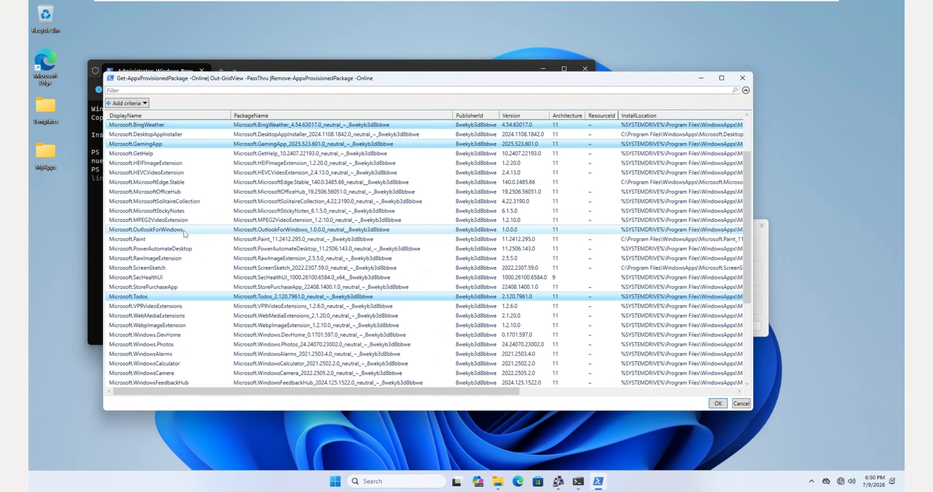
scroll(184, 233, down, 5)
ctrl+click(139, 383)
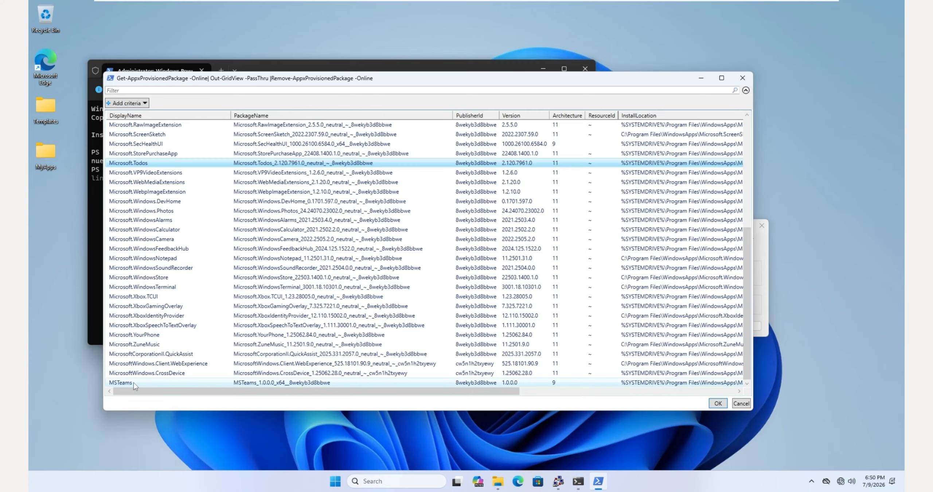
ctrl+click(147, 344)
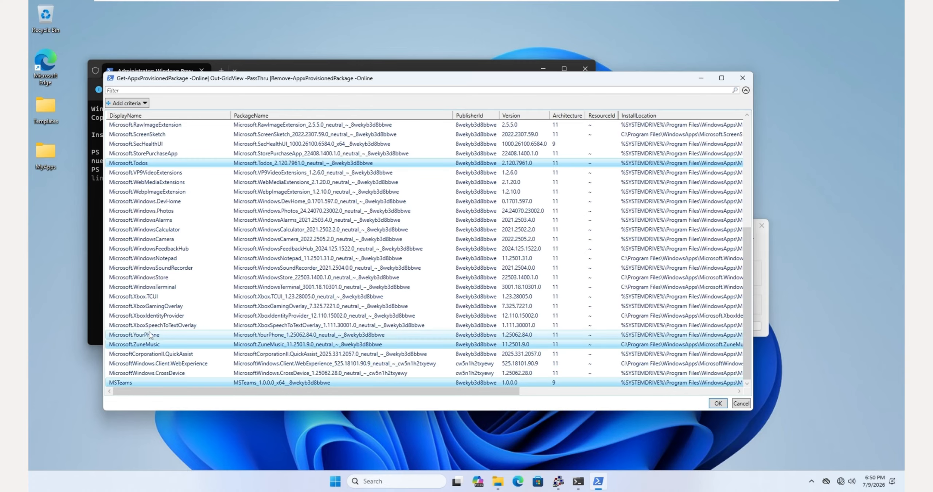
ctrl+click(147, 335)
ctrl+click(148, 306)
ctrl+click(148, 297)
ctrl+click(147, 325)
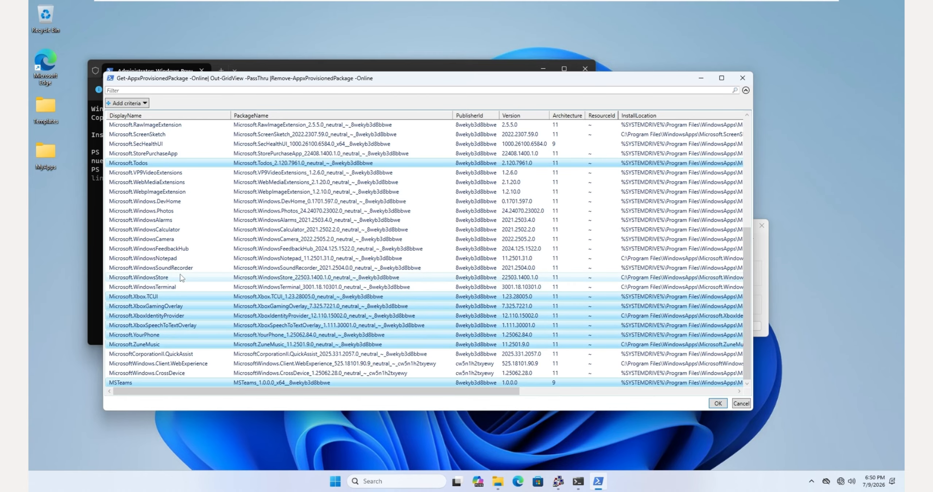
Step: Review the package selection and confirm the removal of all selected provisioned packages
scroll(180, 274, up, 4)
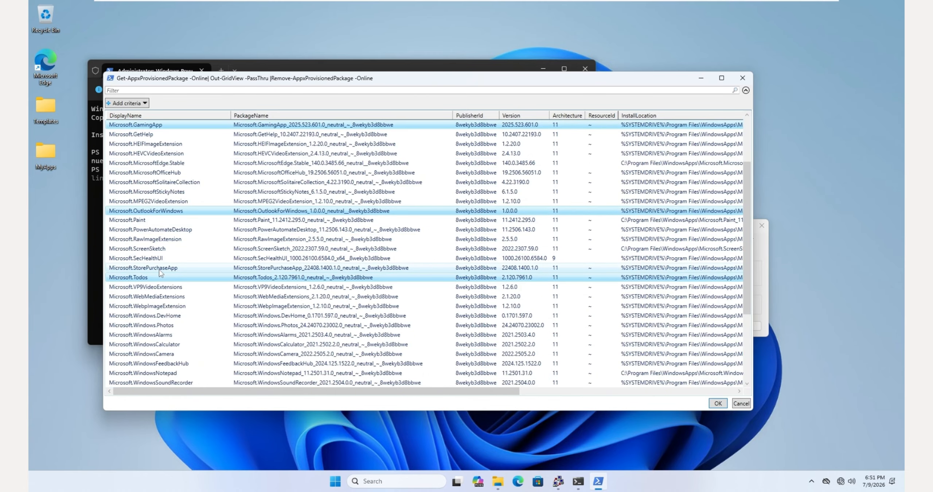
scroll(157, 279, up, 3)
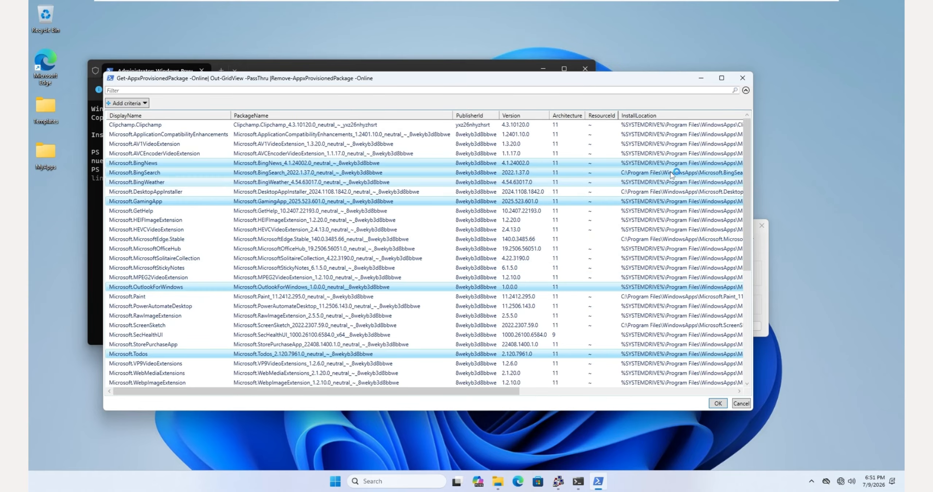
scroll(686, 377, down, 4)
click(718, 403)
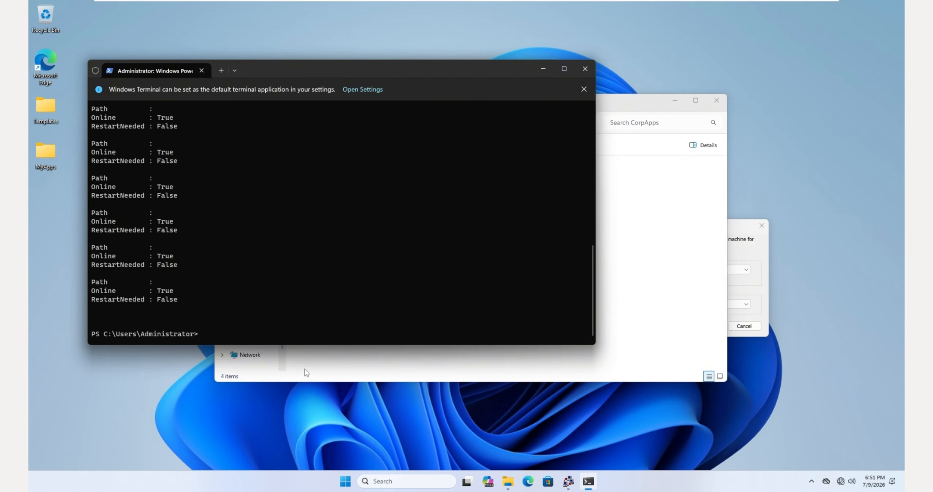
Step: Open Windows Update in Settings, check for updates, and minimize the Settings window
click(350, 369)
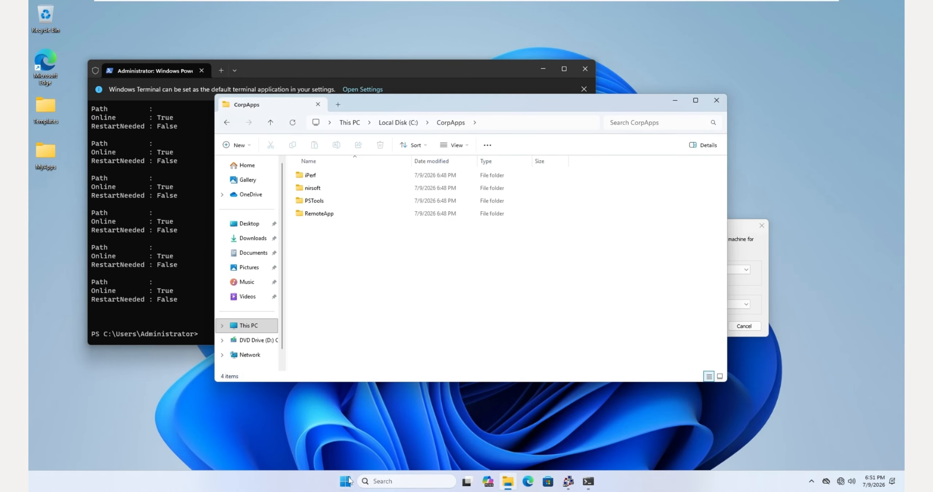
click(346, 481)
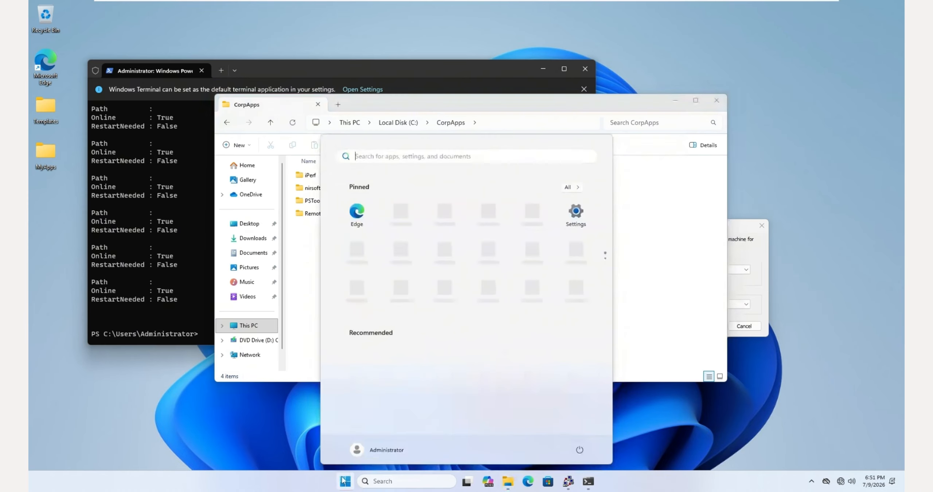
click(575, 218)
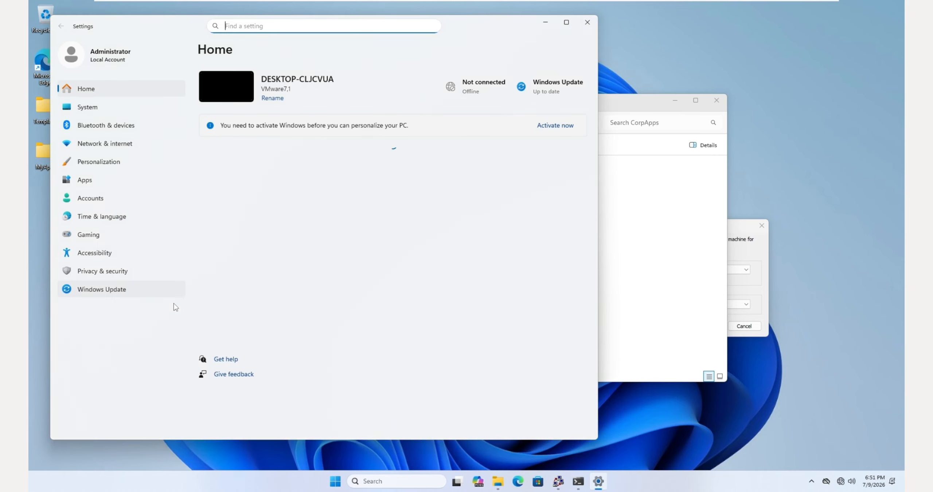
click(107, 290)
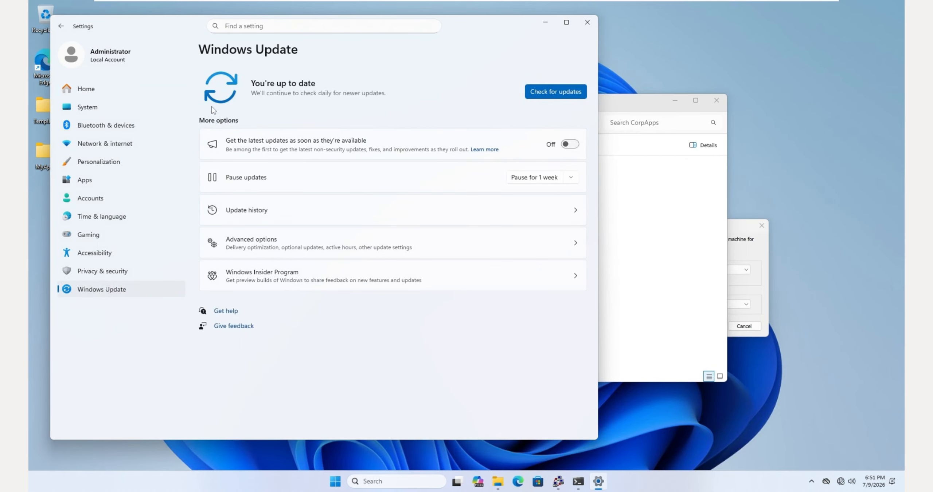
click(546, 96)
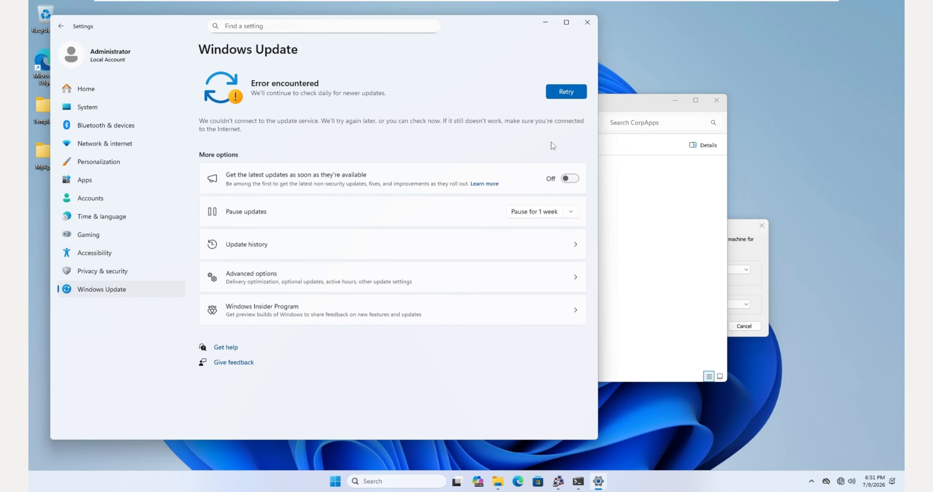
click(545, 25)
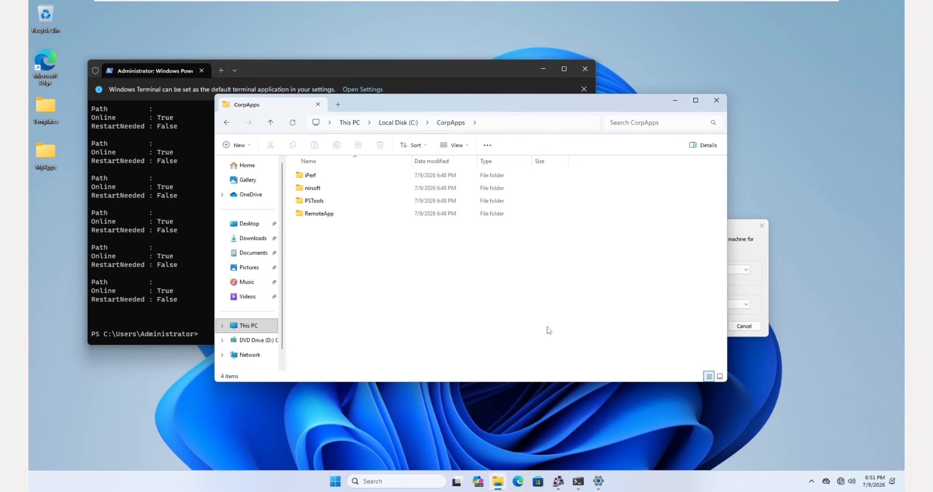
Step: Return to the elevated PowerShell terminal and clear its output
click(185, 230)
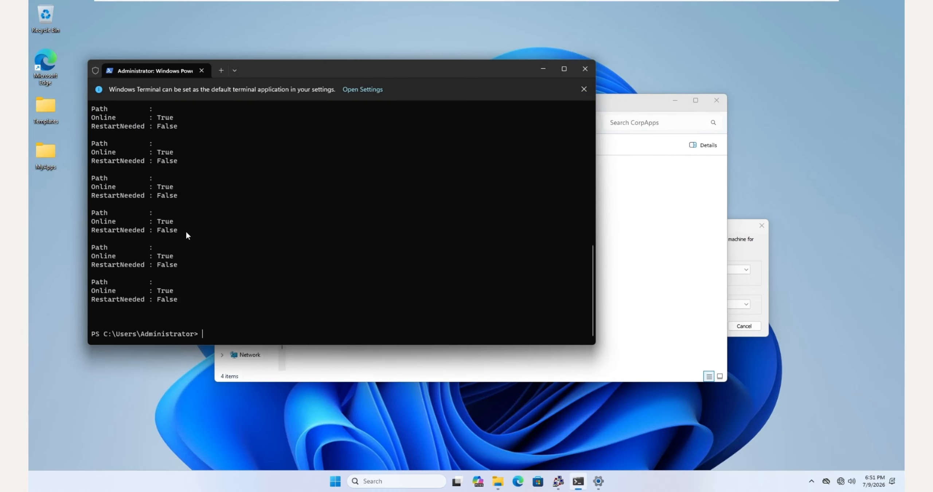
text(cd c)
key(BackSpace)
key(BackSpace)
key(BackSpace)
key(BackSpace)
key(ctrl+l)
Step: Change the terminal's working directory to C:\Windows\System32\Sysprep\
text(cd c:)
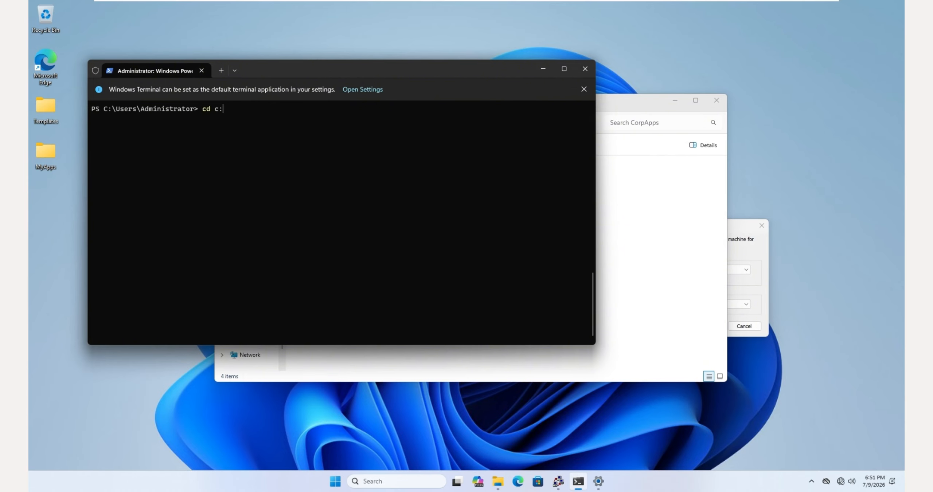
text(\syste)
key(BackSpace)
key(BackSpace)
key(BackSpace)
key(BackSpace)
key(BackSpace)
text(win)
key(Tab)
text(System\)
key(BackSpace)
text(32\Sys)
key(Tab)
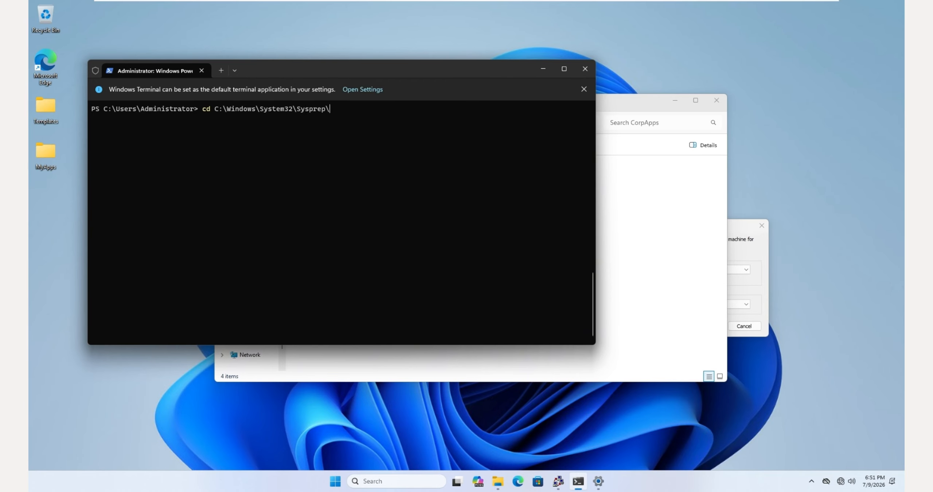
key(Return)
Step: Begin a command line with .\sysprep.exe in the Sysprep directory without running it
text(.\s)
key(Tab)
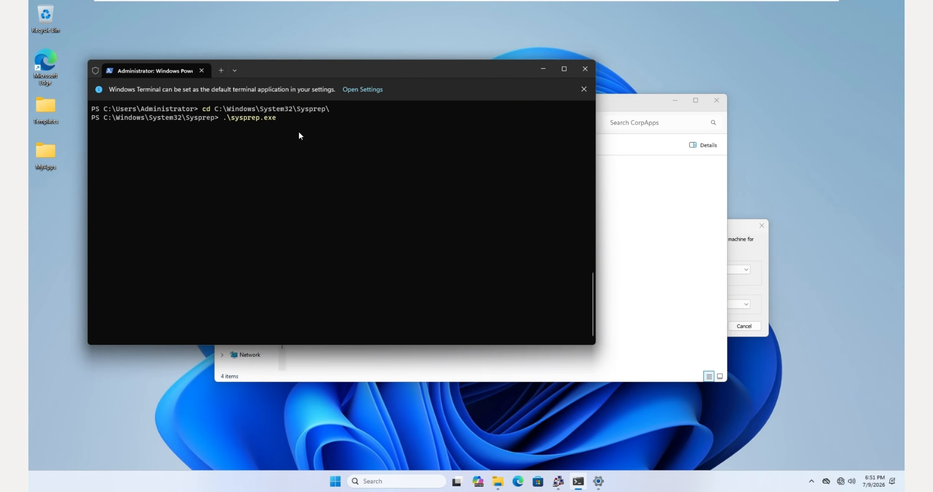
drag(284, 127, 229, 119)
click(234, 182)
Step: Open the C:\Windows\System32\Sysprep\ folder in File Explorer using the path copied from the terminal
drag(329, 109, 227, 109)
key(ctrl+c)
right_click(325, 484)
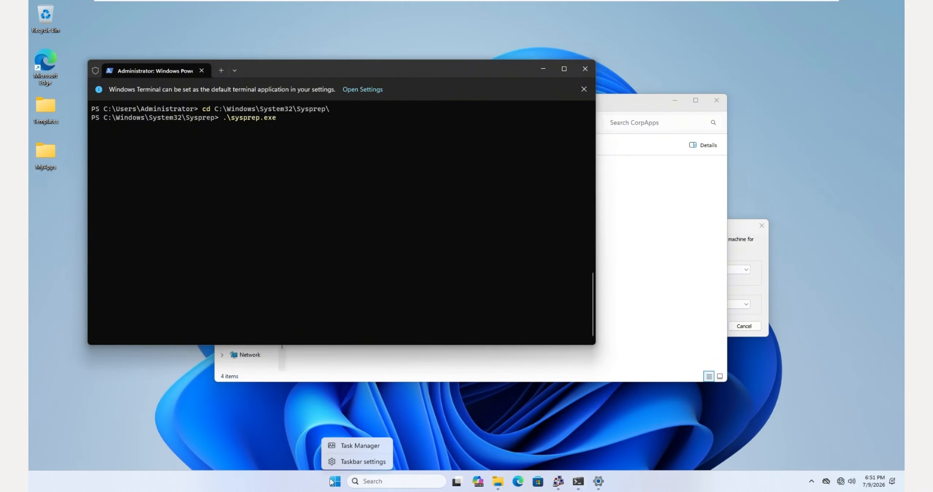
right_click(332, 481)
click(318, 427)
key(ctrl+v)
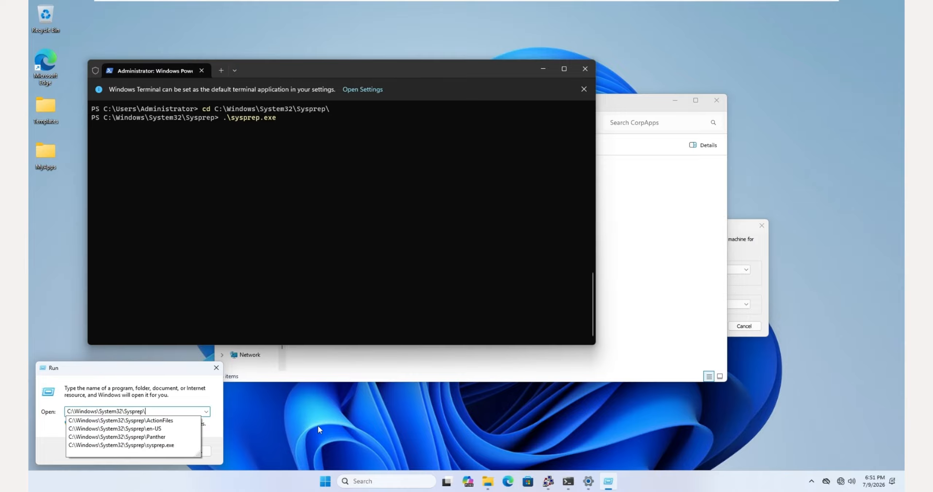
key(Return)
Step: Turn on the display of file name extensions in the Sysprep folder
right_click(352, 279)
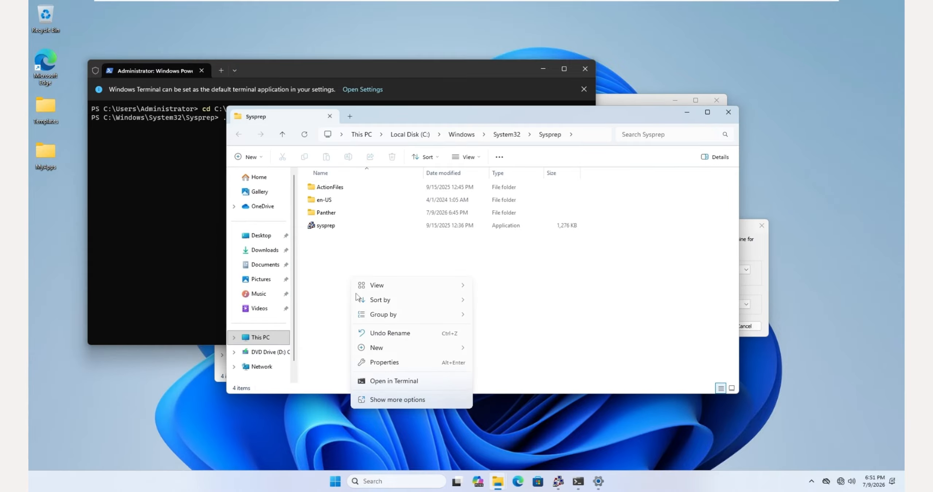
click(467, 157)
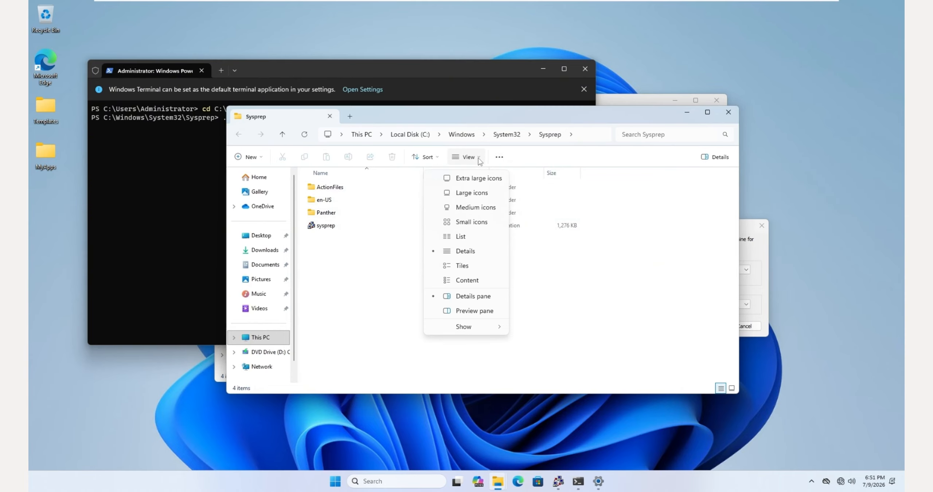
mouse_move(491, 328)
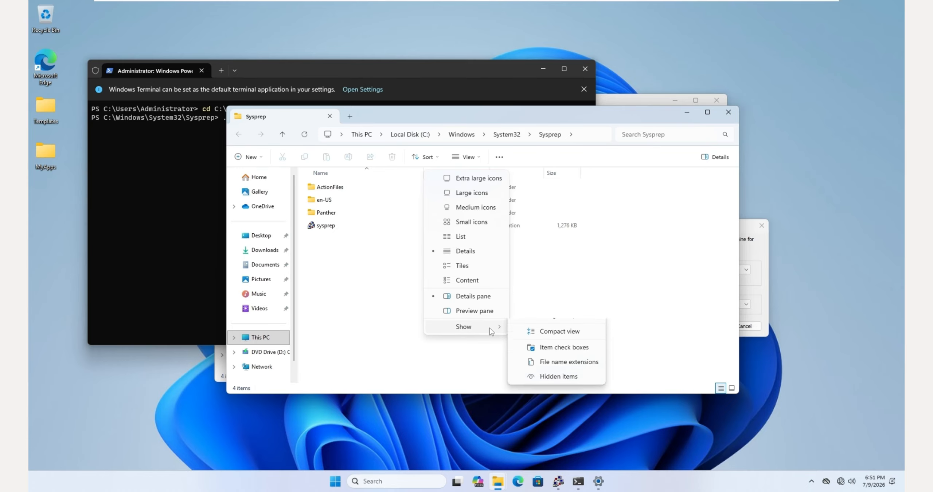
click(539, 375)
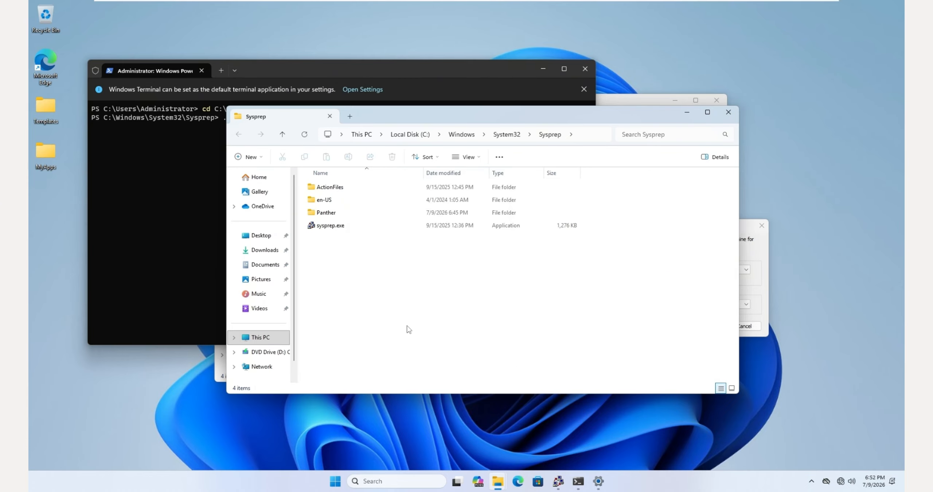
Step: Create a new text document in the Sysprep folder and name it unattend.xml, accepting the extension change
right_click(374, 296)
mouse_move(405, 368)
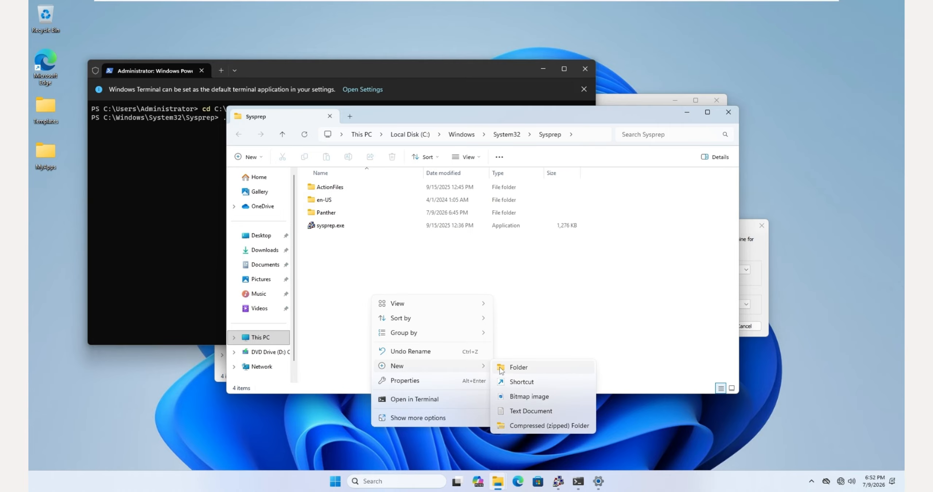
click(517, 411)
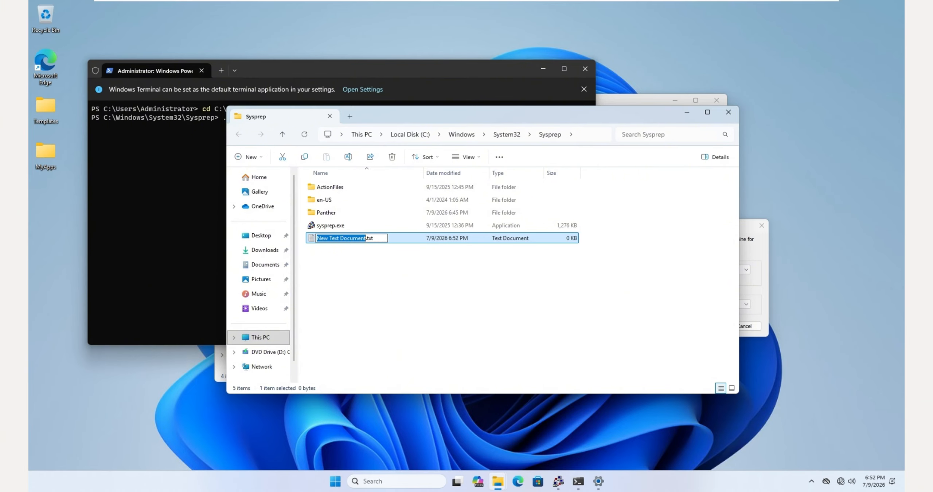
key(ctrl+a)
text(unattend.xml)
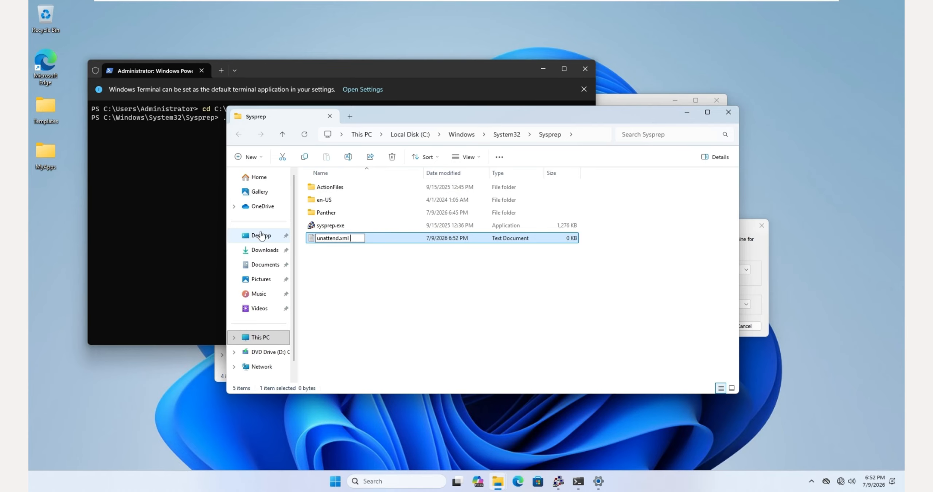
key(Return)
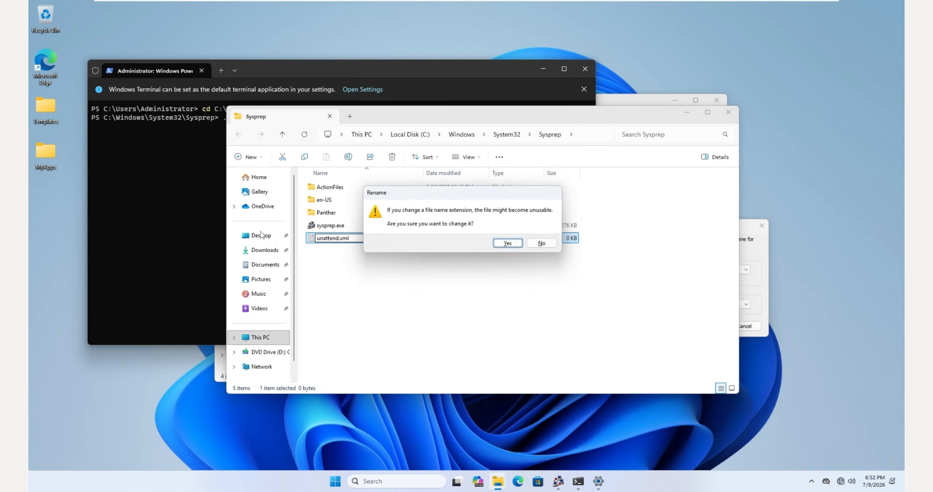
click(506, 243)
Step: Paste a specialize-pass answer file for Microsoft-Windows-Shell-Setup with CopyProfile set to true into unattend.xml in Notepad, then close Notepad
right_click(346, 238)
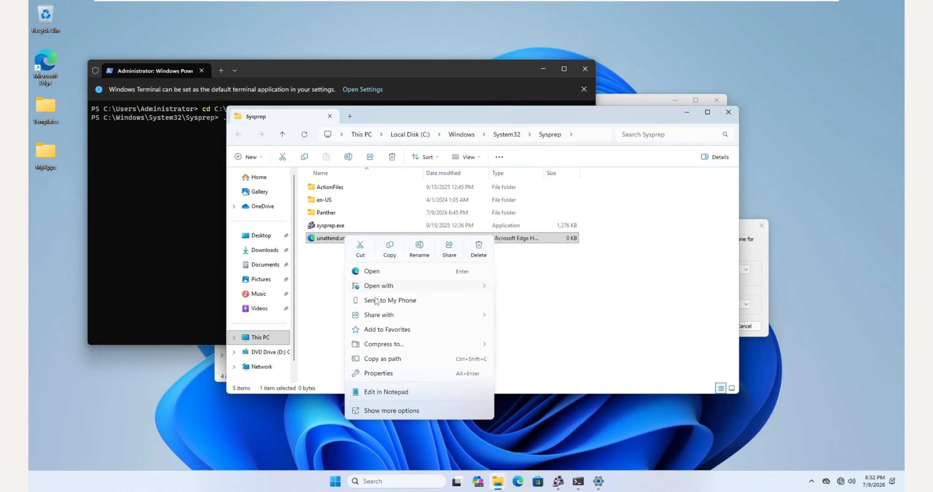
click(391, 393)
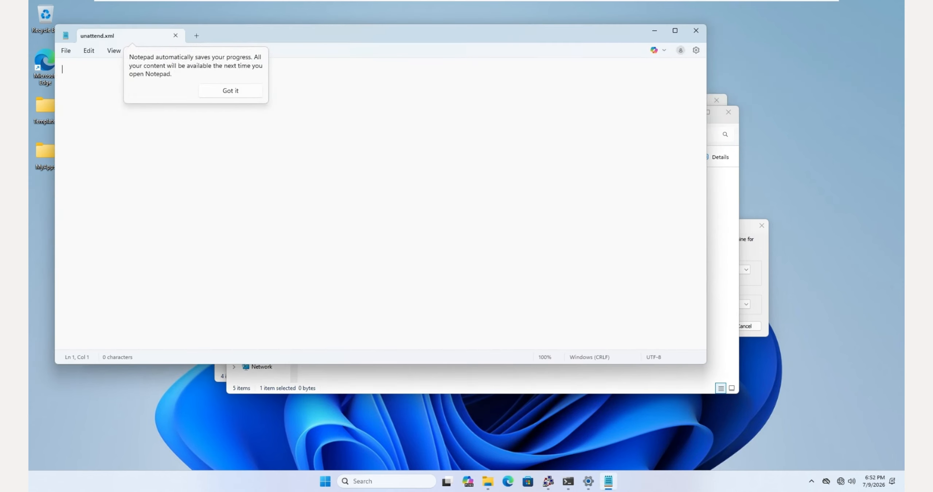
click(233, 94)
key(ctrl+v)
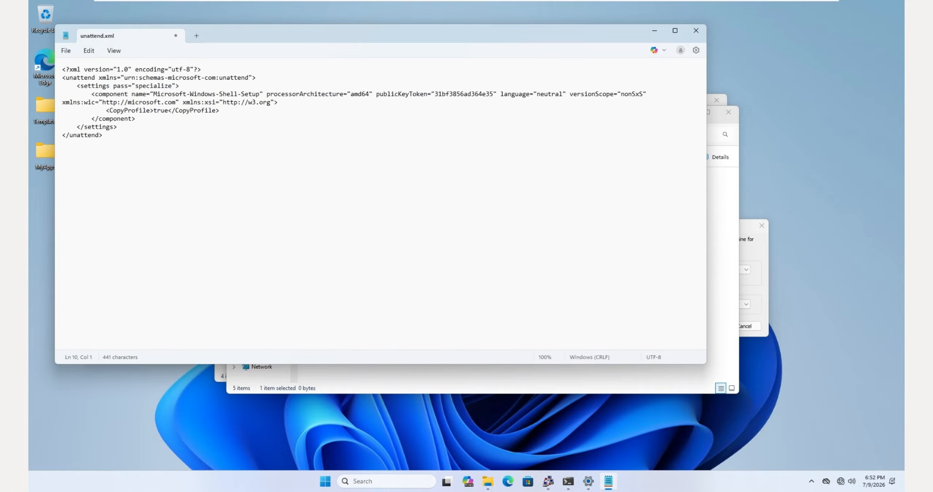
drag(103, 110, 63, 111)
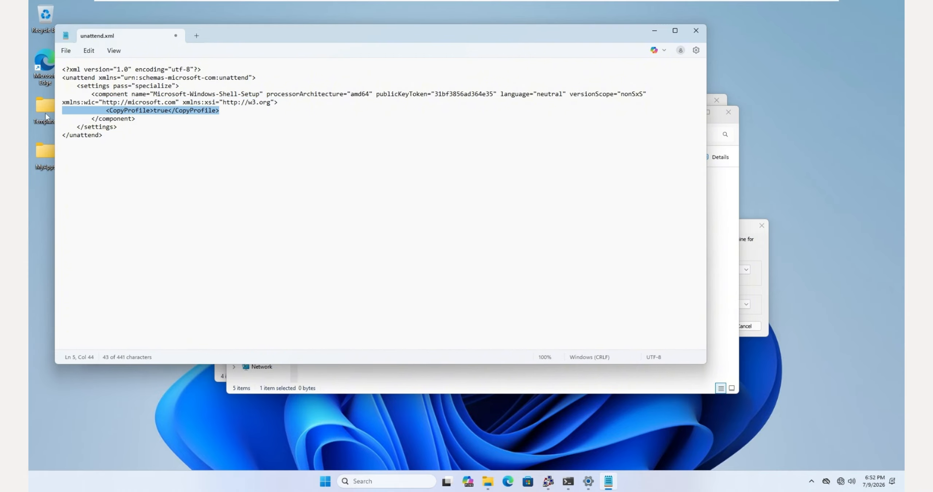
click(695, 32)
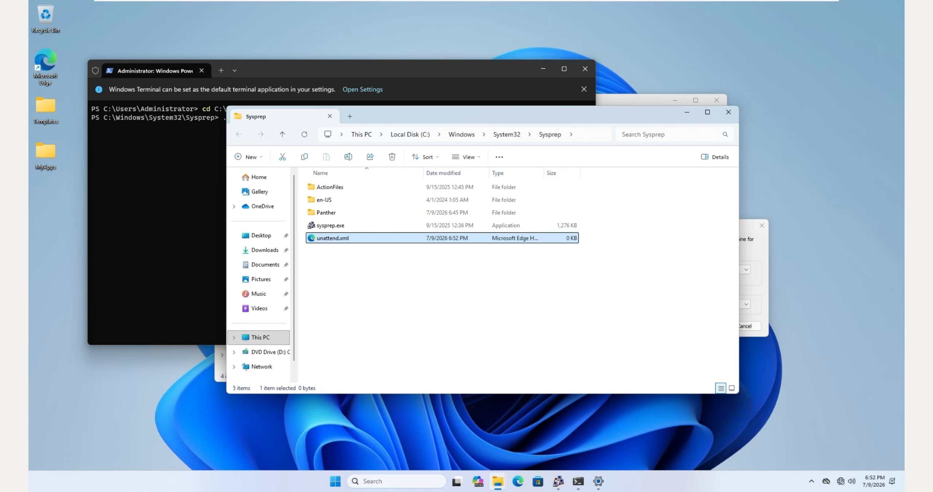
Step: Append /oobe /shutdown /unattend: to the pending sysprep.exe command in the terminal
click(164, 189)
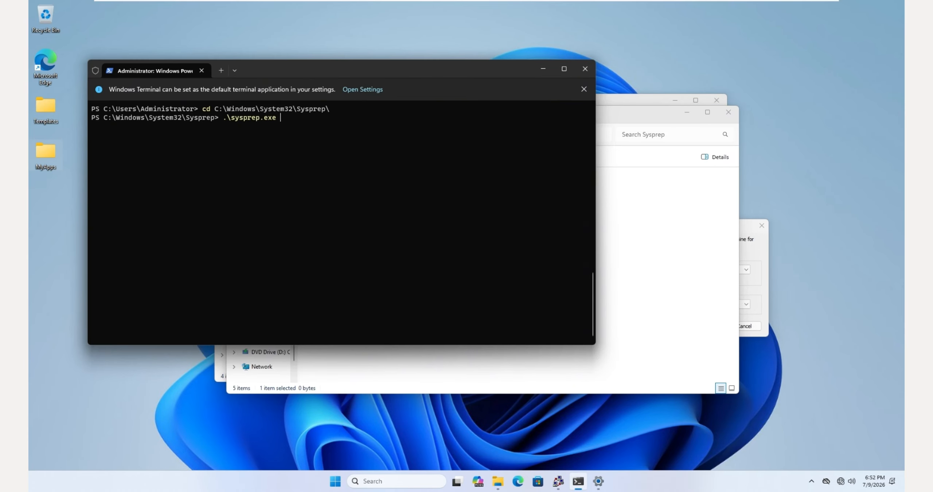
key(ctrl+v)
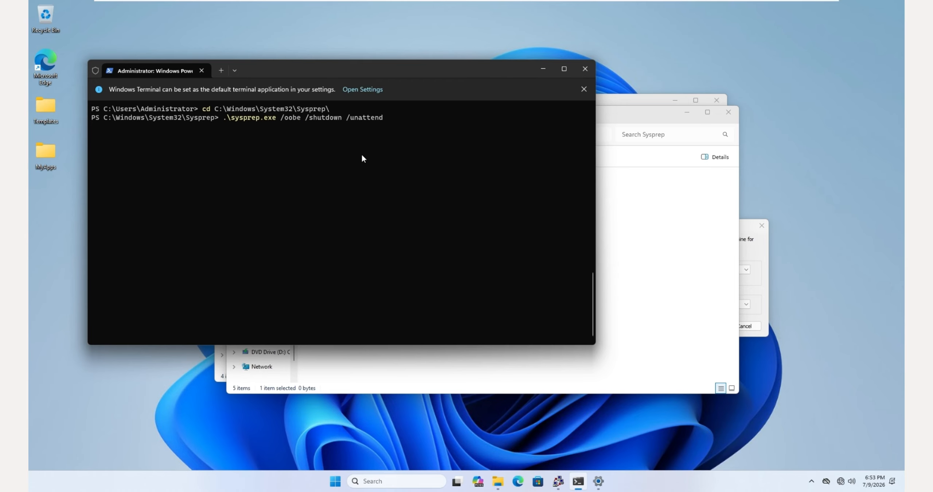
text(:)
Step: Copy the full path of unattend.xml from the Sysprep folder and append it to the command's /unattend: option
click(670, 255)
right_click(332, 239)
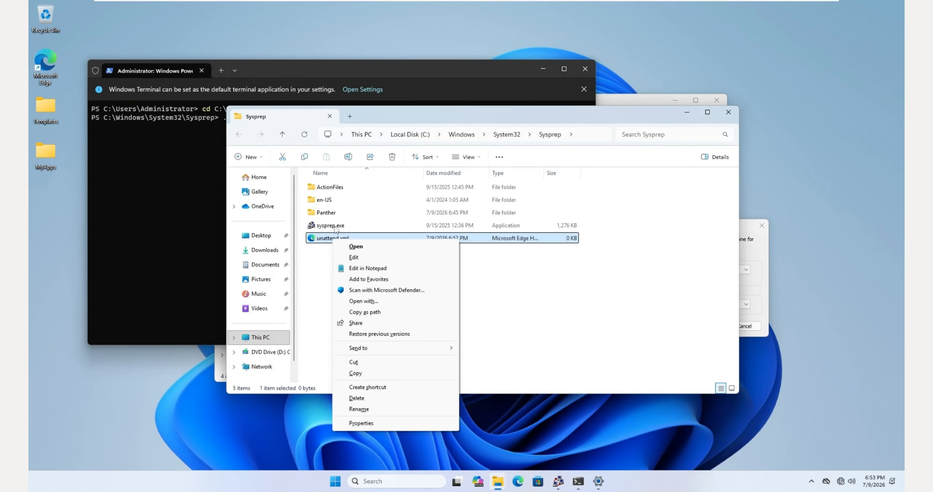
click(365, 313)
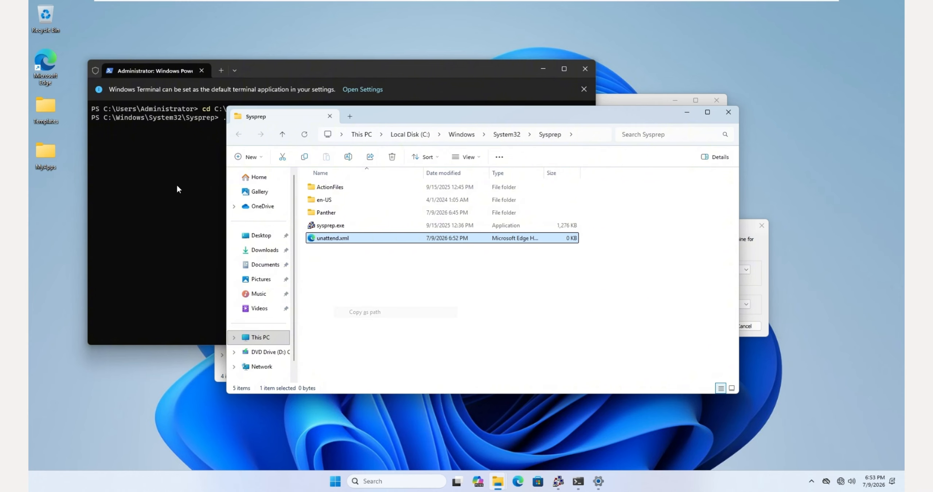
click(176, 184)
key(ctrl+v)
Step: Try to run the completed sysprep.exe command with the /oobe, /shutdown and /unattend options
drag(571, 118, 220, 120)
click(236, 141)
key(Return)
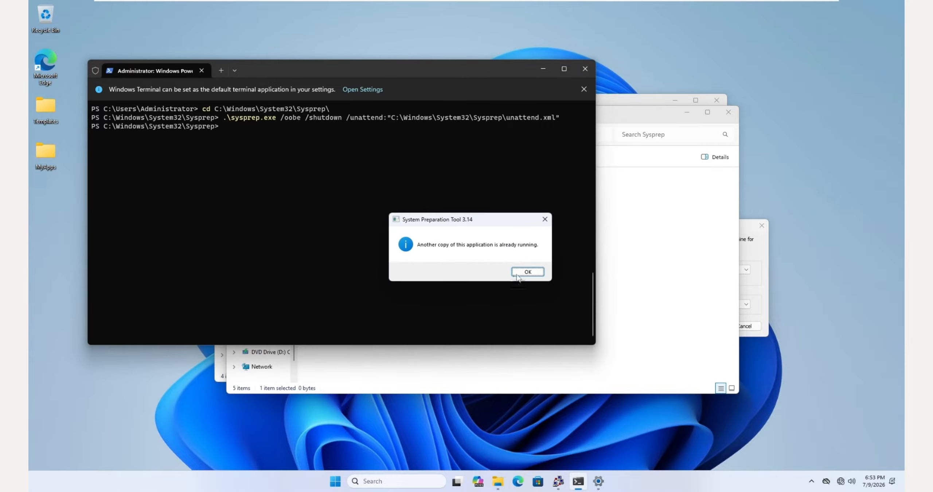
click(527, 272)
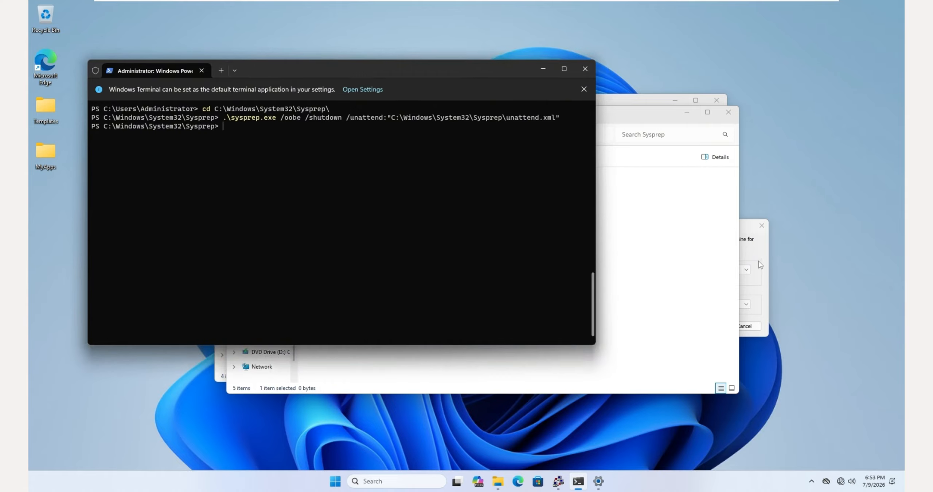
Step: Close the open System Preparation Tool window and rerun .\sysprep.exe /oobe /shutdown /unattend:"C:\Windows\System32\Sysprep\unattend.xml"
click(761, 227)
key(Return)
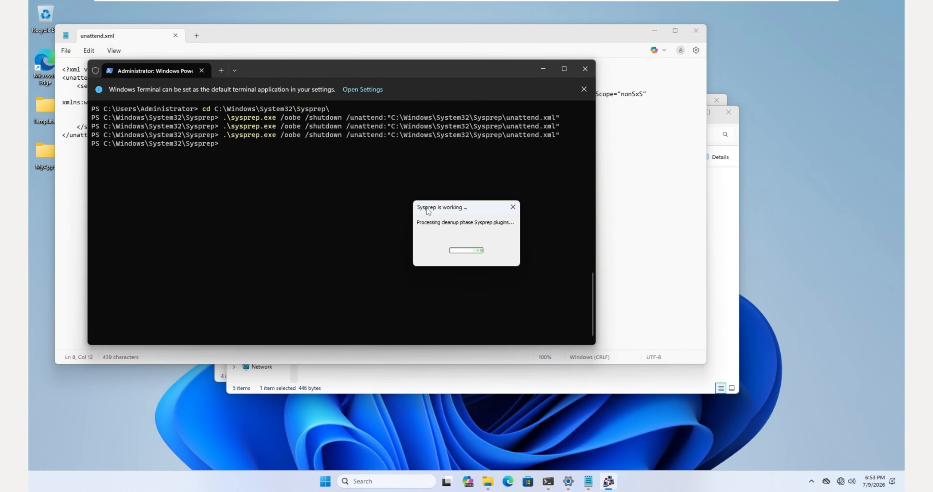
drag(428, 211, 239, 163)
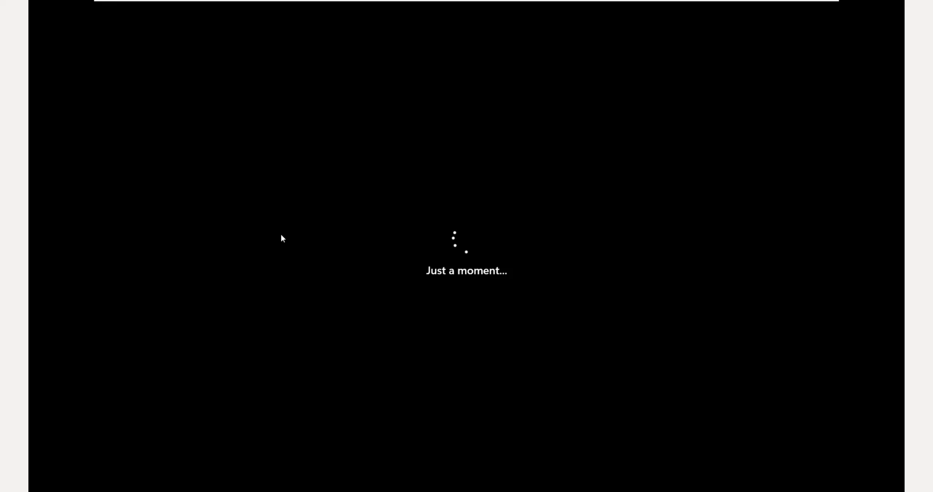